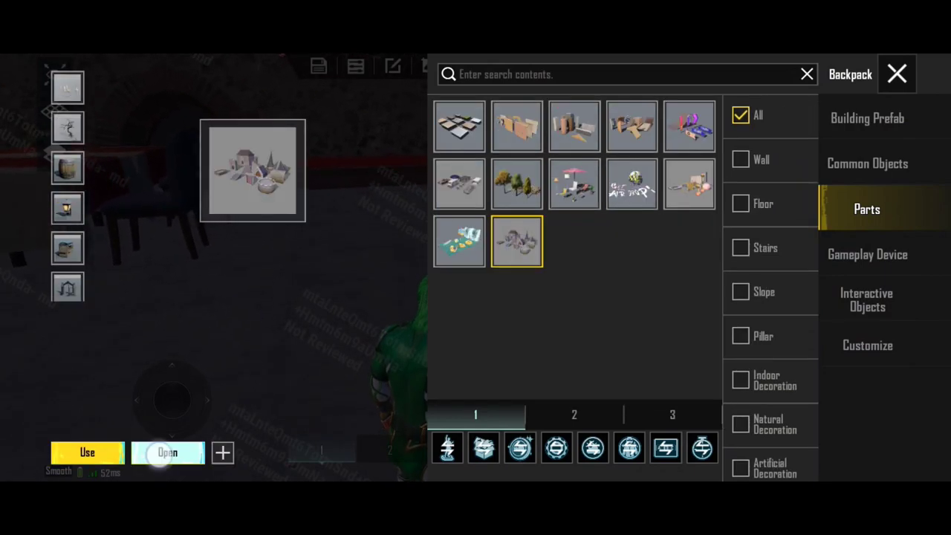
Take the lantern part from the prefab and set it down as a lit lamp
click(160, 454)
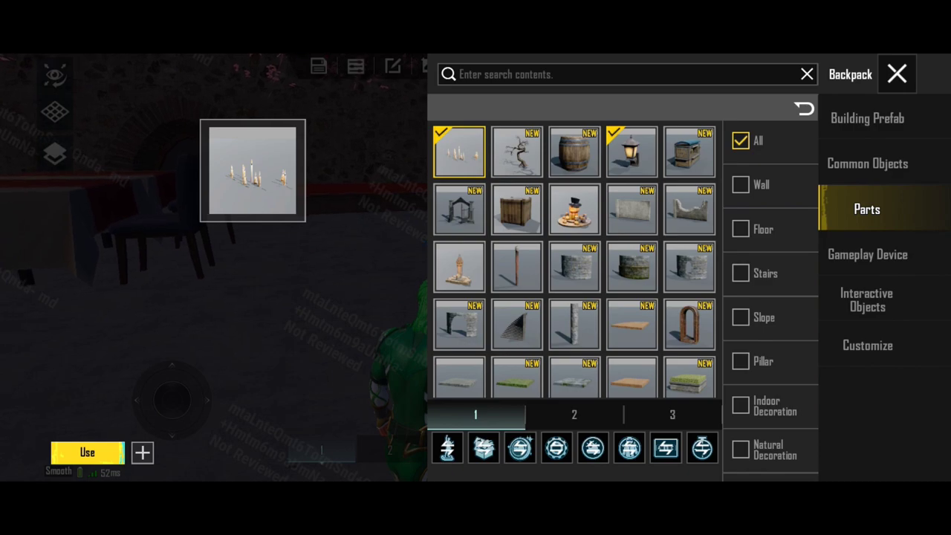
click(86, 454)
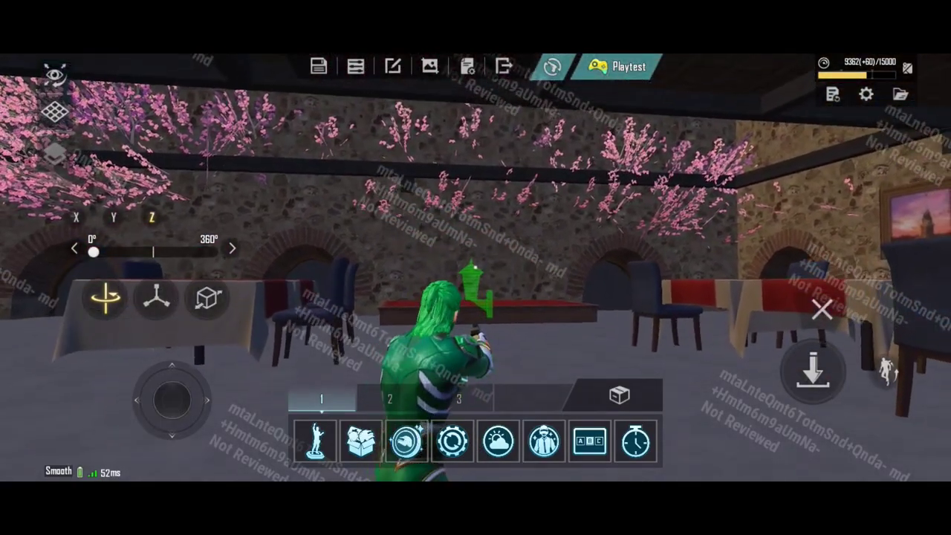
click(811, 369)
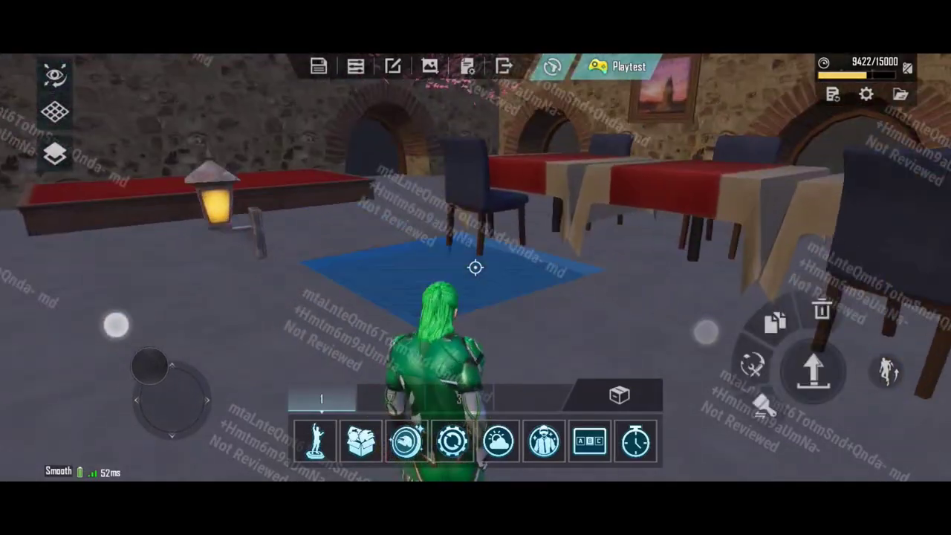
mouse_move(743, 312)
mouse_down()
mouse_move(643, 319)
mouse_move(732, 340)
mouse_up()
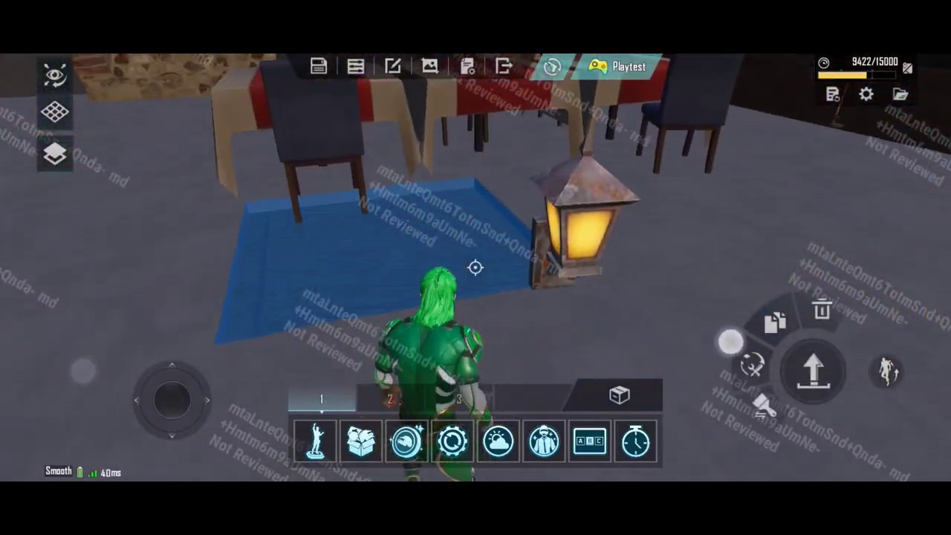
Carry the lantern into the corridor and fly up to mount it on the stone wall, then playtest
click(812, 369)
drag(707, 301, 704, 316)
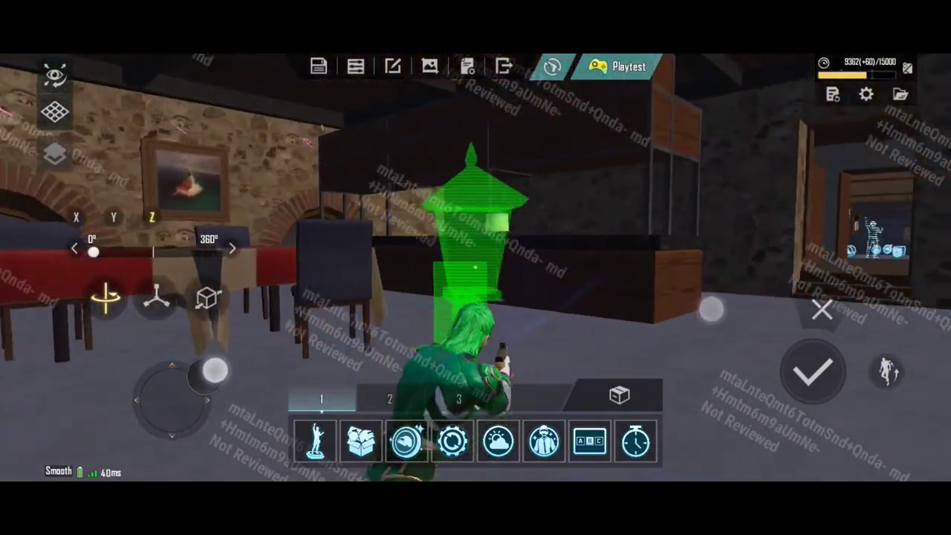
drag(202, 342, 201, 346)
drag(704, 316, 718, 293)
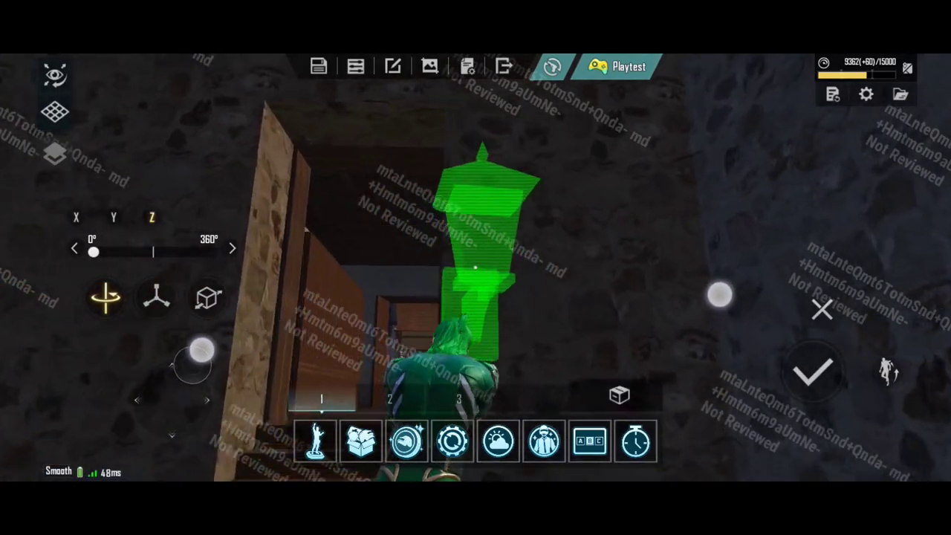
drag(171, 399, 171, 371)
click(888, 372)
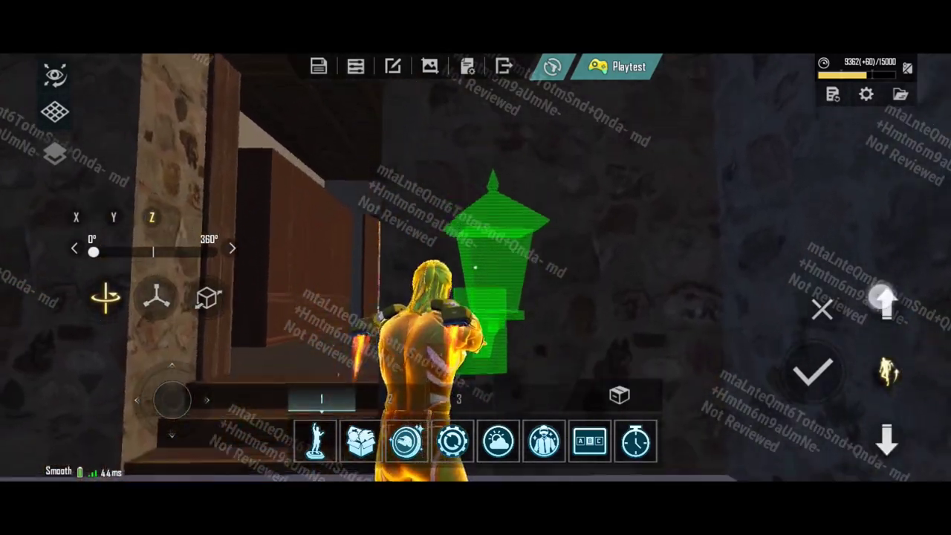
drag(887, 305, 886, 304)
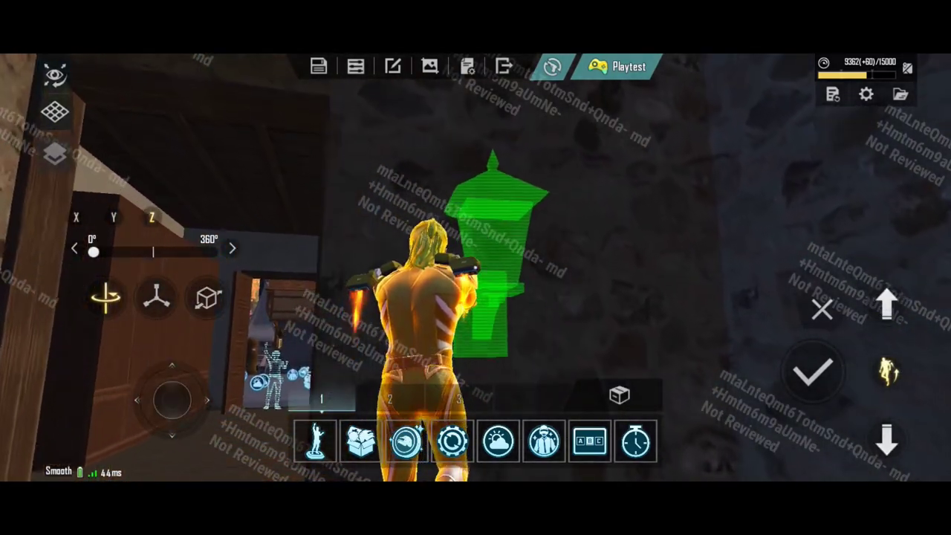
drag(172, 400, 179, 361)
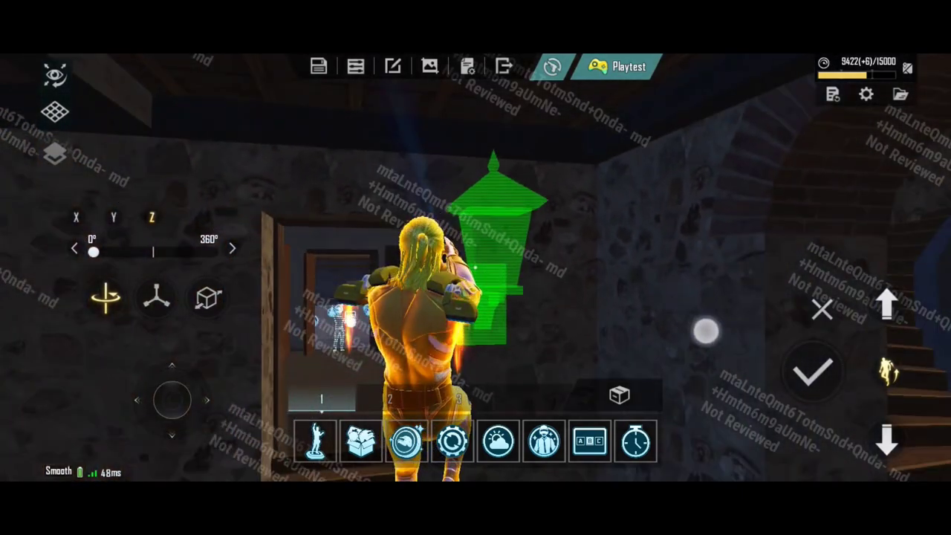
drag(705, 329, 646, 329)
drag(171, 399, 144, 378)
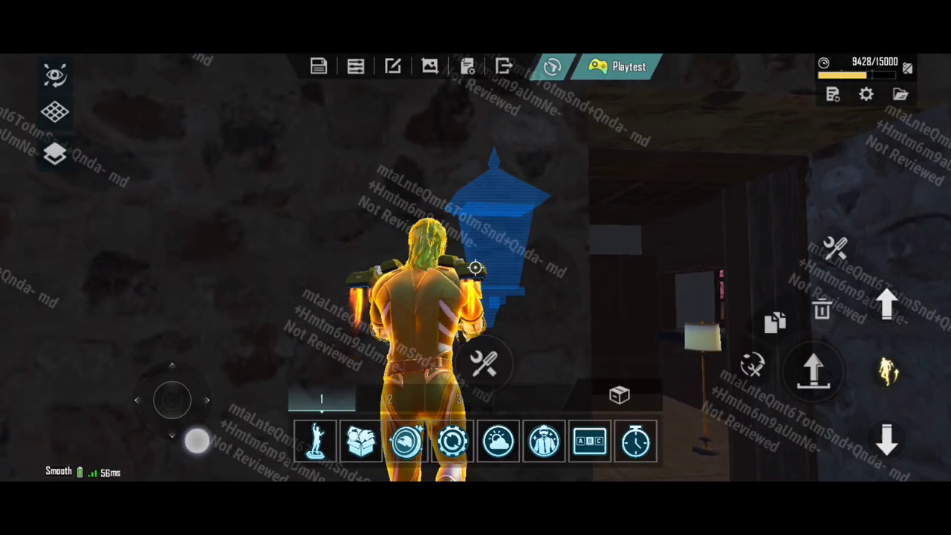
click(628, 66)
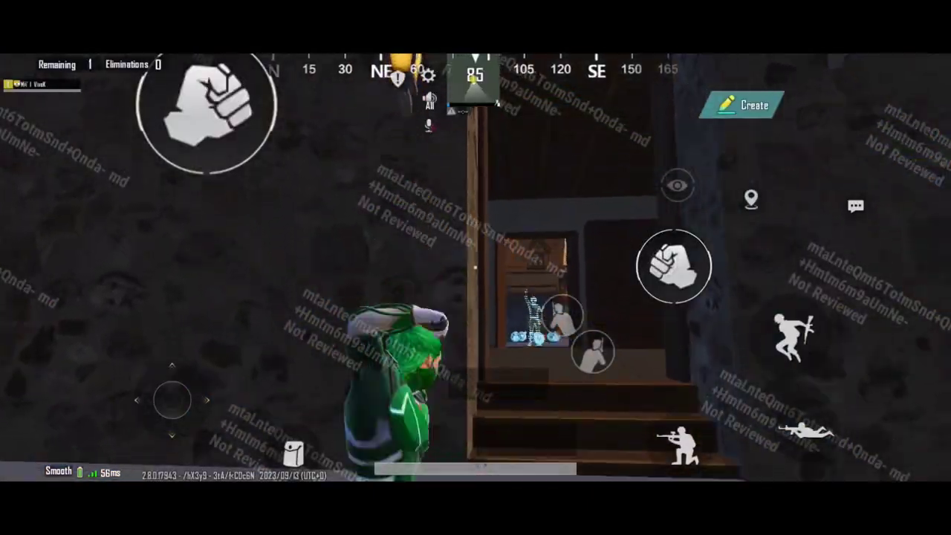
Place the candle cluster part from Backpack Parts on the red-topped table
click(741, 104)
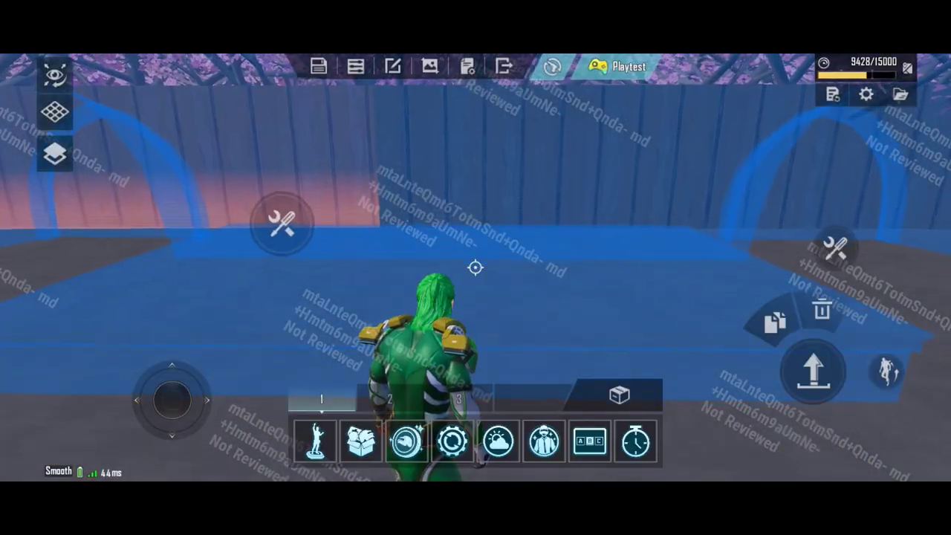
click(619, 394)
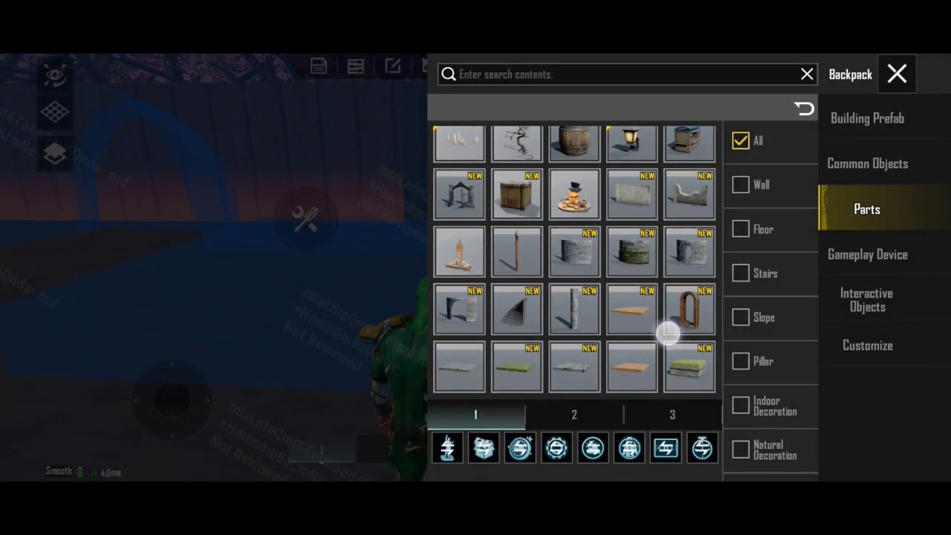
drag(666, 333, 577, 310)
click(468, 153)
click(87, 451)
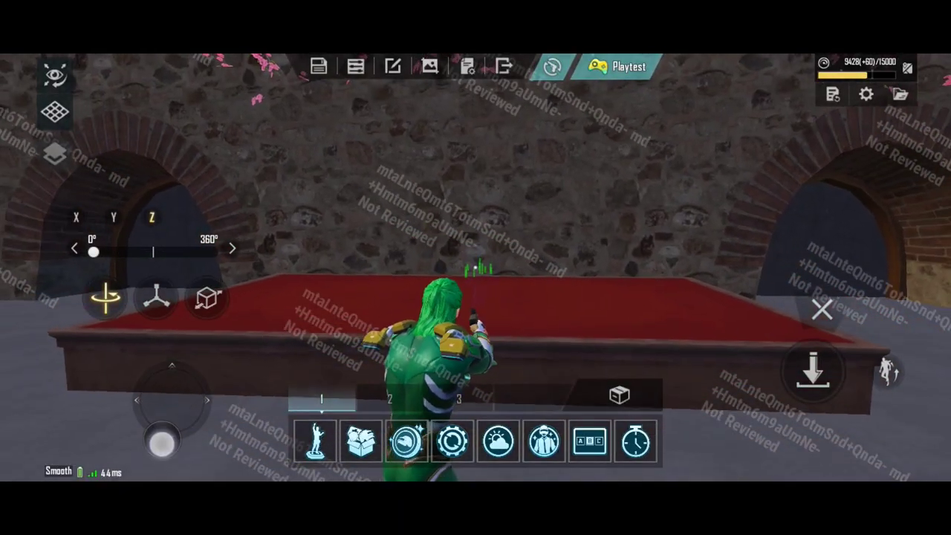
drag(161, 435, 161, 436)
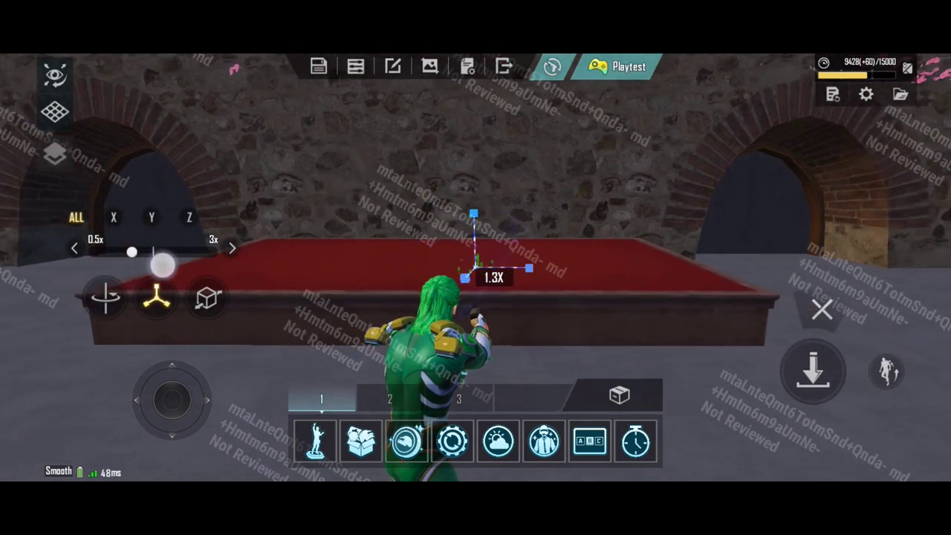
Enlarge the candle cluster to three times its size and playtest the map
drag(668, 223, 787, 223)
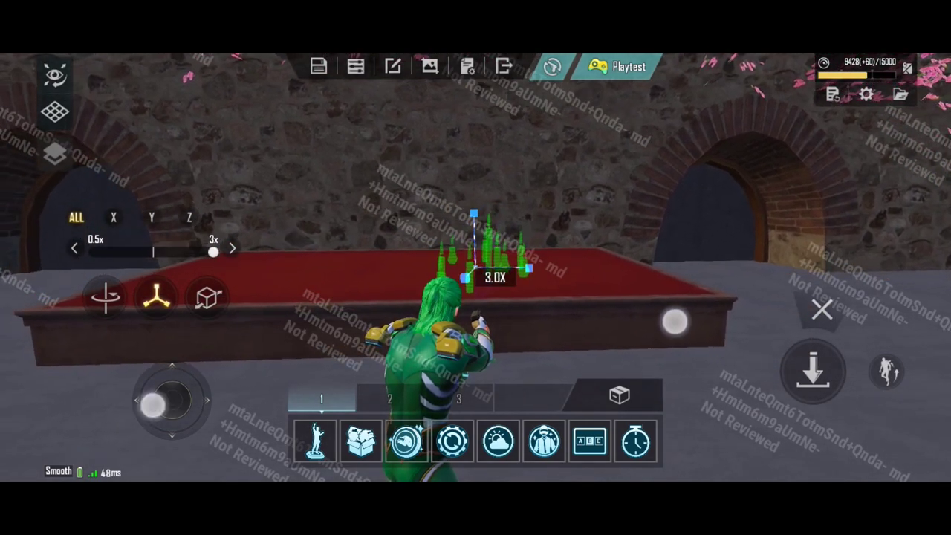
drag(171, 400, 168, 375)
drag(165, 453, 165, 457)
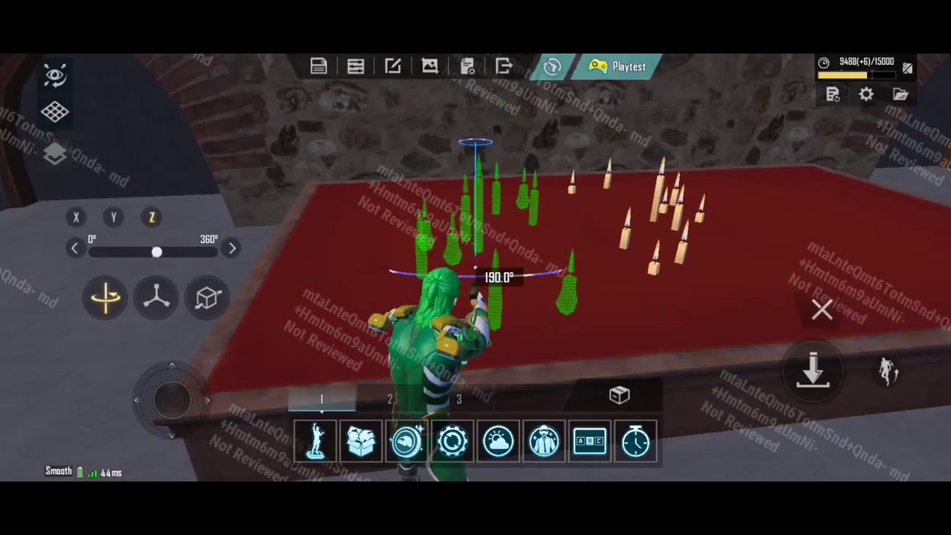
drag(172, 400, 209, 334)
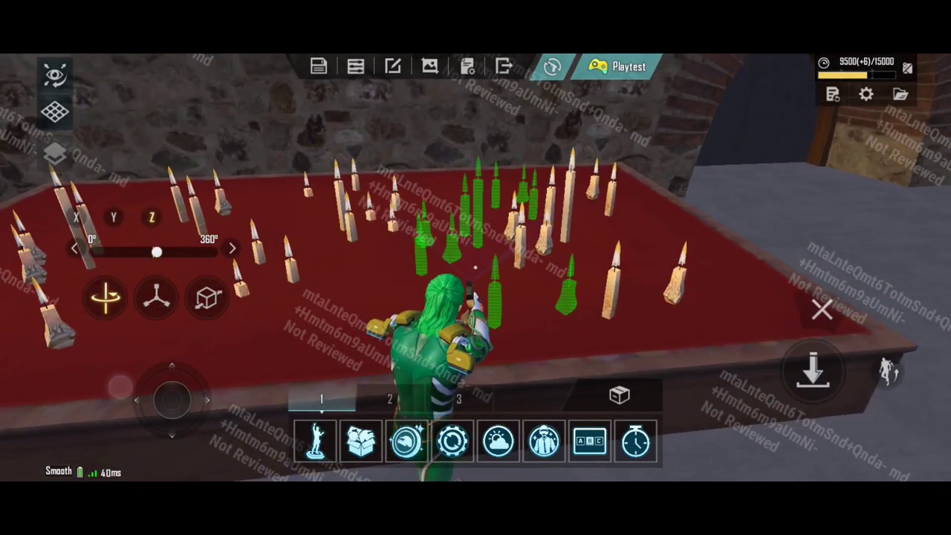
click(617, 66)
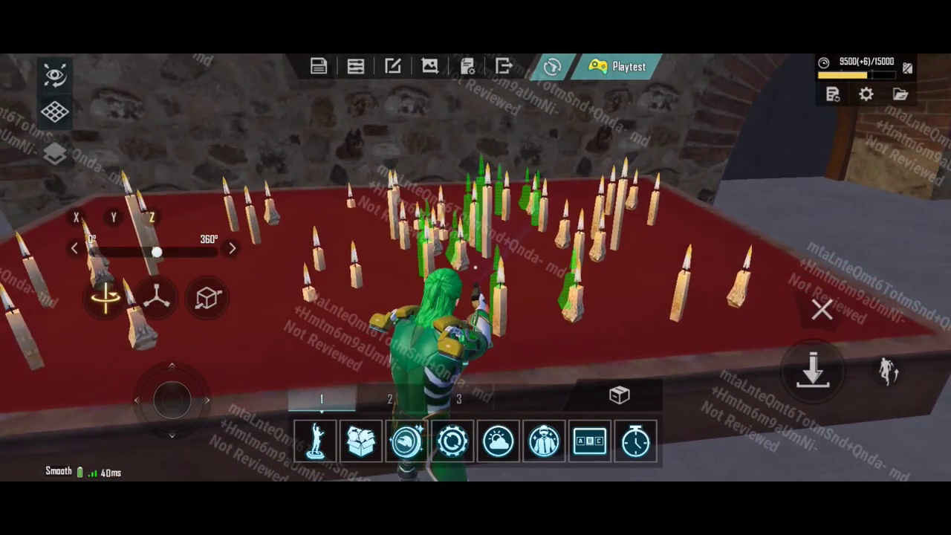
mouse_move(172, 400)
mouse_down()
mouse_move(146, 414)
mouse_move(171, 372)
mouse_up()
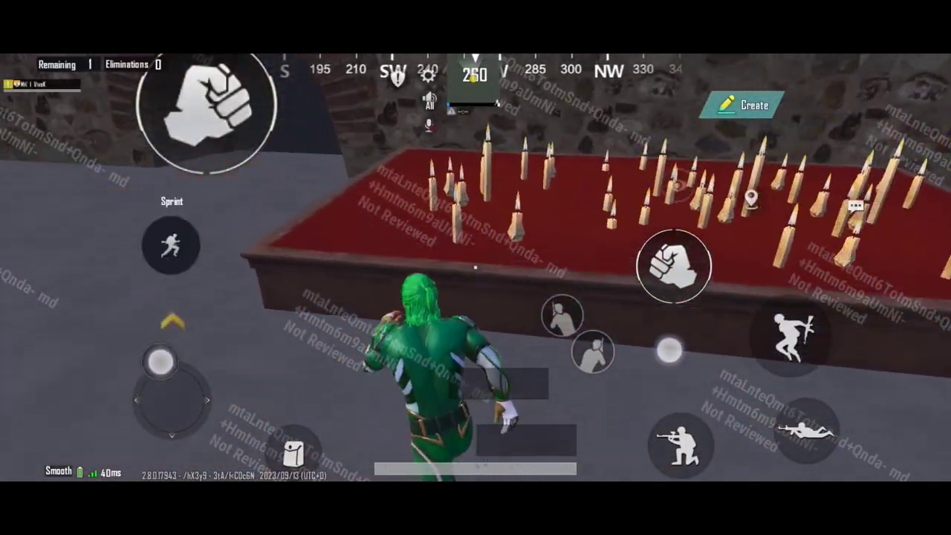
Duplicate the candle cluster and place the copy at the table's other end
click(742, 105)
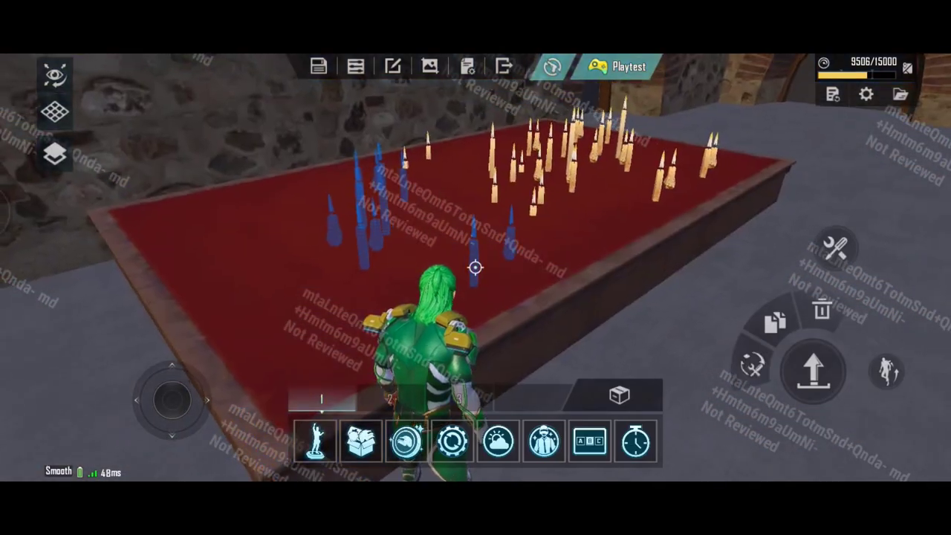
click(775, 321)
drag(178, 365, 177, 367)
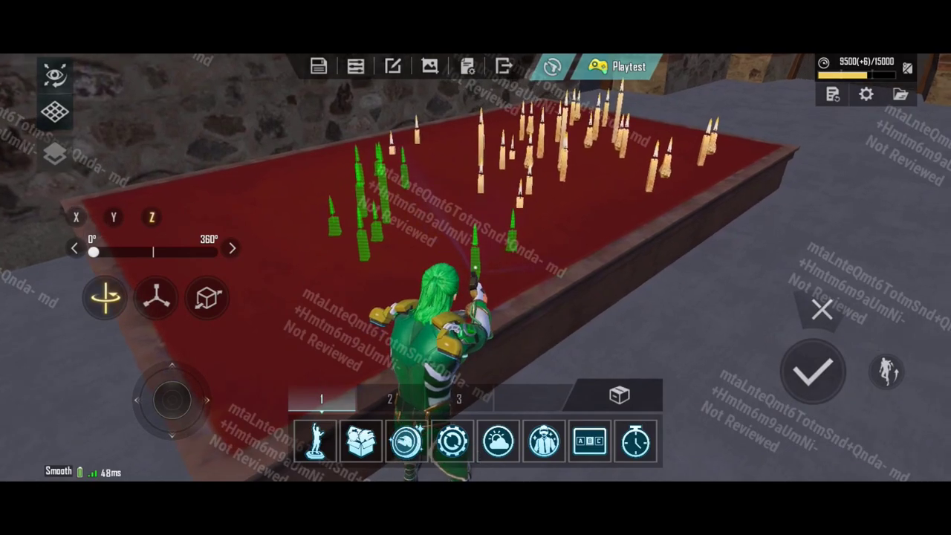
drag(172, 400, 187, 346)
drag(126, 415, 128, 332)
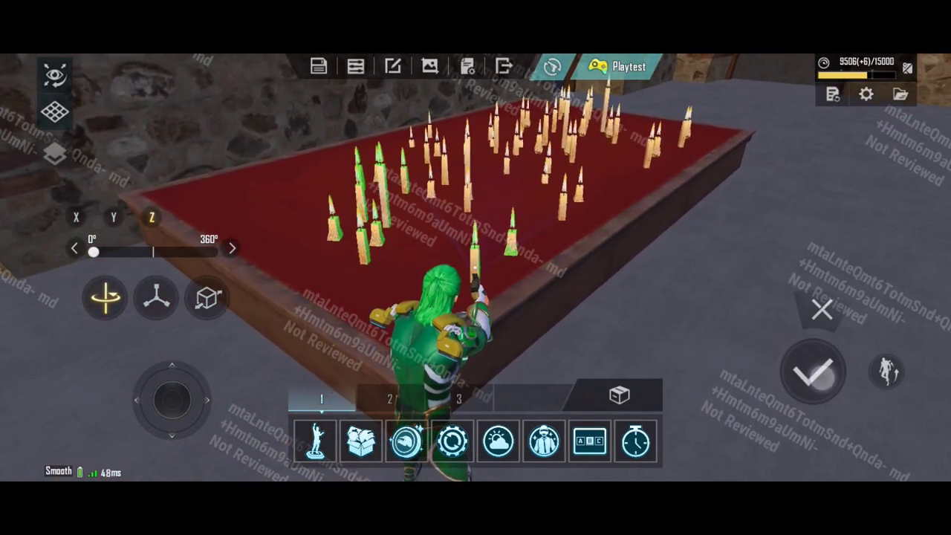
click(813, 371)
Walk the character into the dining room with the floor lamps
mouse_move(594, 334)
mouse_down()
mouse_move(692, 343)
mouse_move(639, 339)
mouse_up()
drag(171, 400, 169, 378)
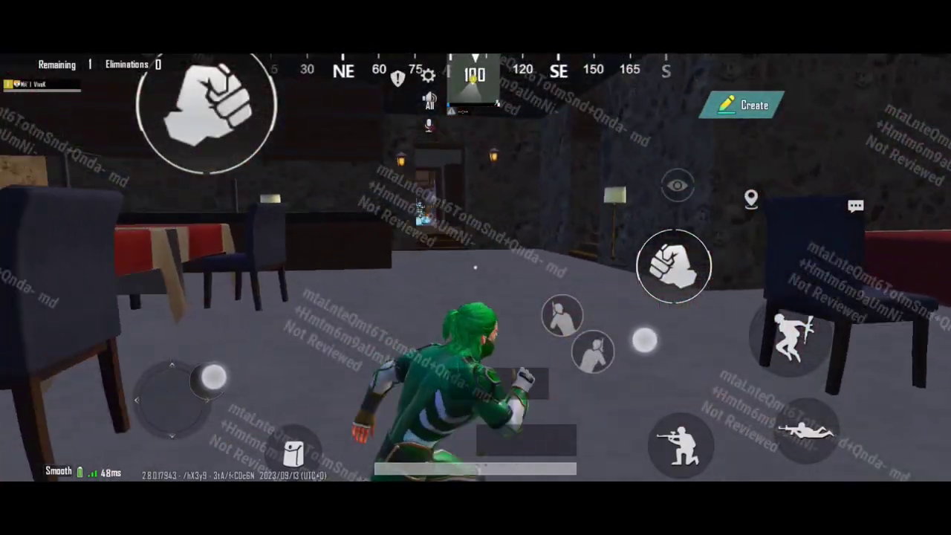
mouse_move(639, 339)
mouse_down()
mouse_move(603, 339)
mouse_move(632, 347)
mouse_up()
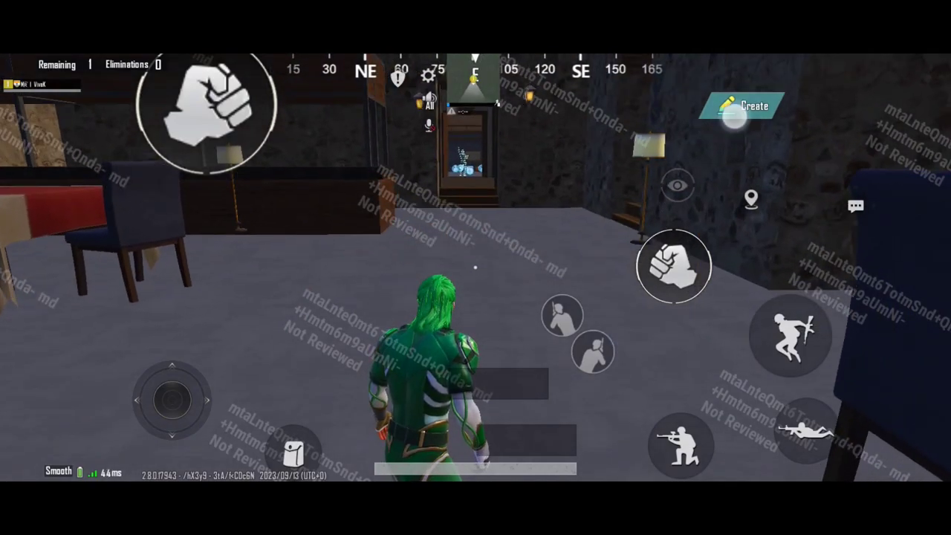
Place a Light Source from Interactive Objects inside the floor lamp shade by the stairs
click(734, 115)
click(619, 395)
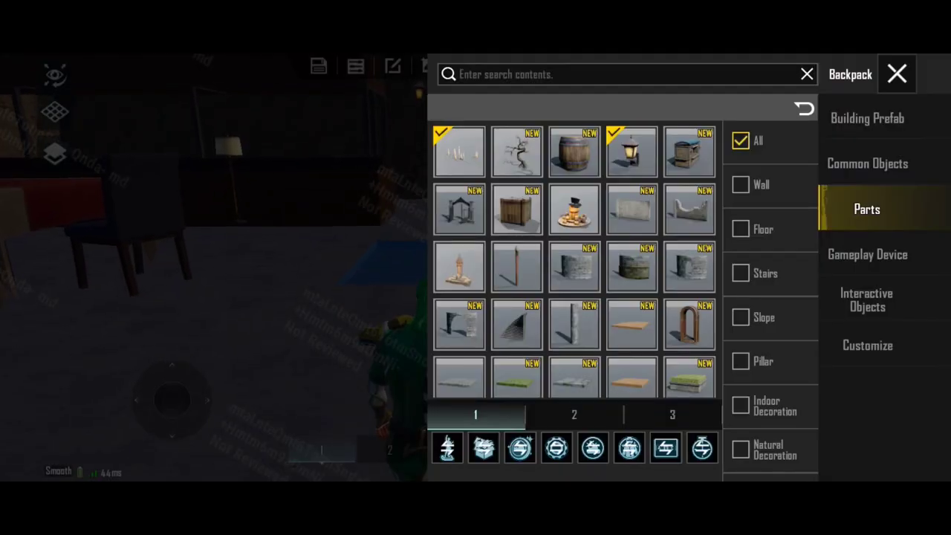
click(867, 299)
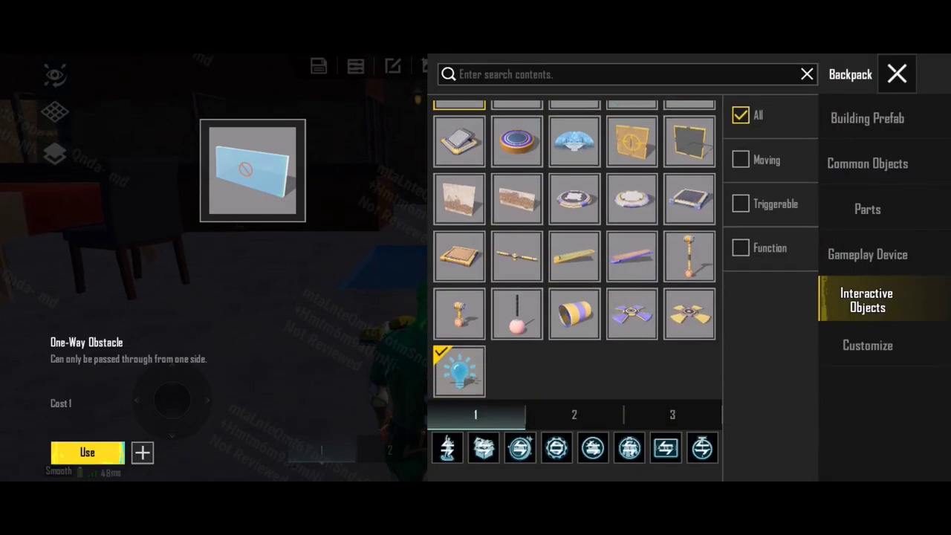
click(87, 453)
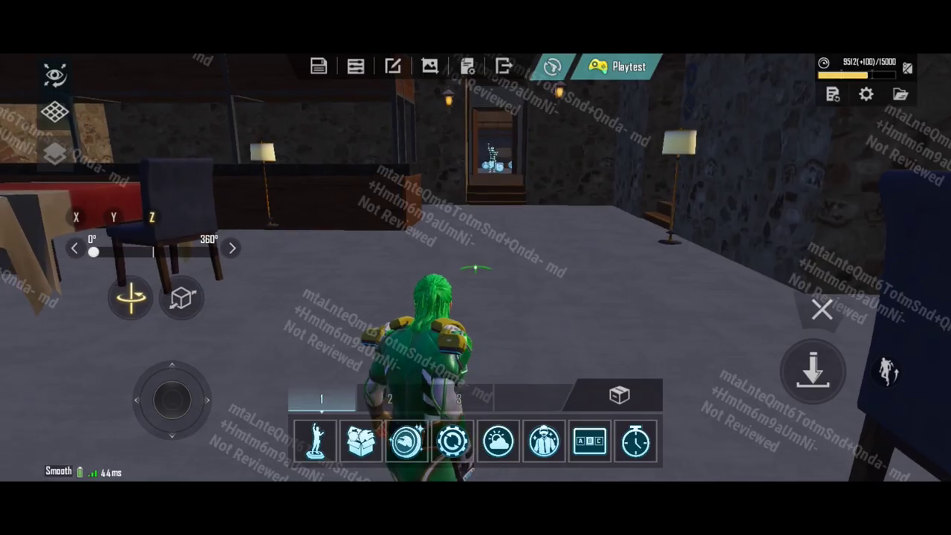
drag(681, 319, 716, 331)
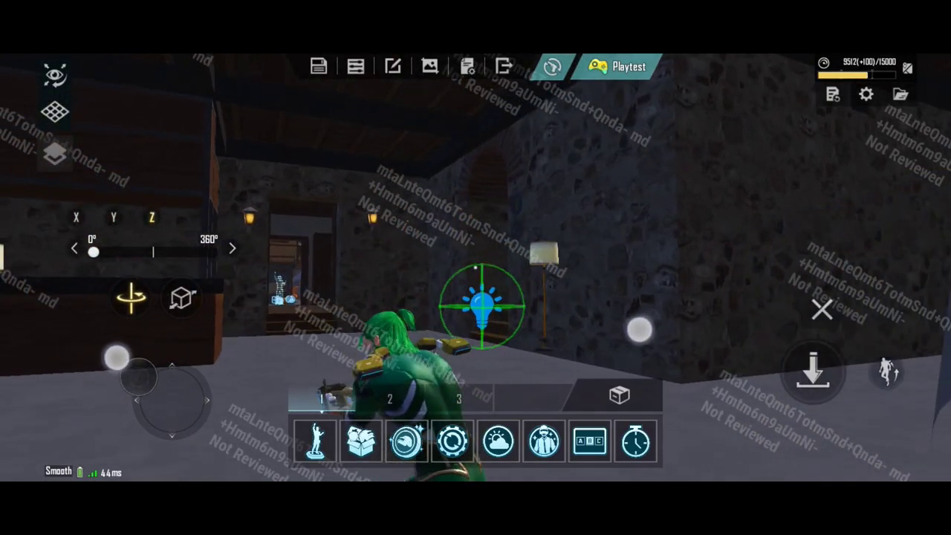
mouse_move(171, 400)
mouse_down()
mouse_move(153, 439)
mouse_move(126, 406)
mouse_up()
drag(670, 320, 713, 323)
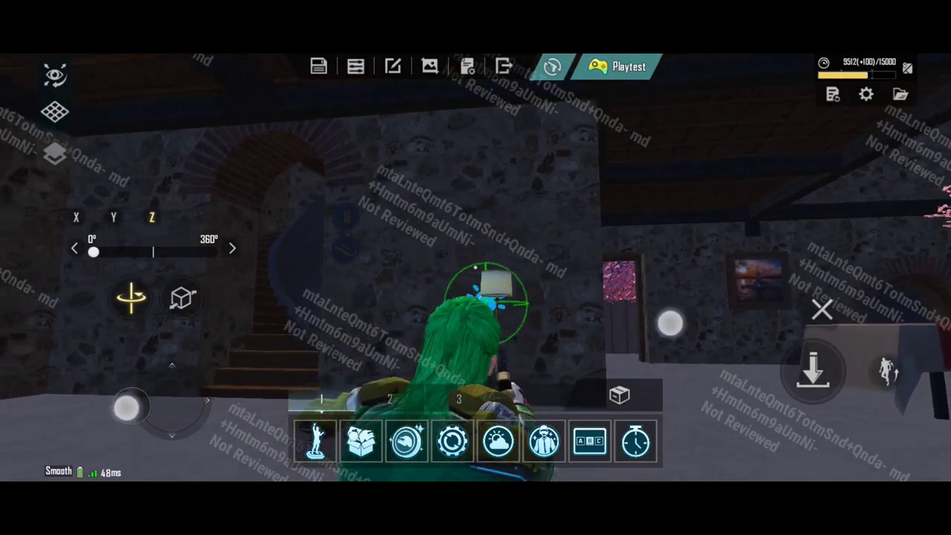
drag(826, 375, 793, 379)
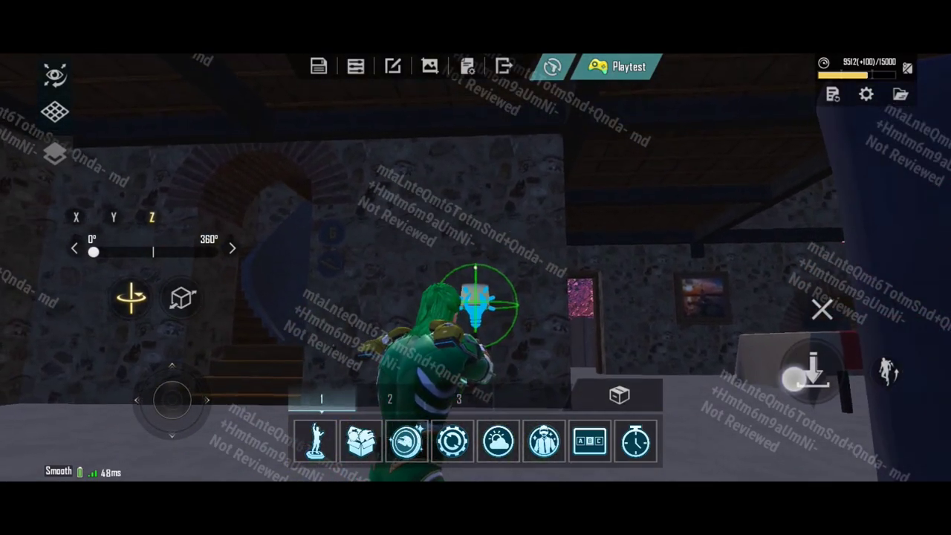
click(813, 369)
Playtest to check the lit floor lamp, then return to editing
click(617, 66)
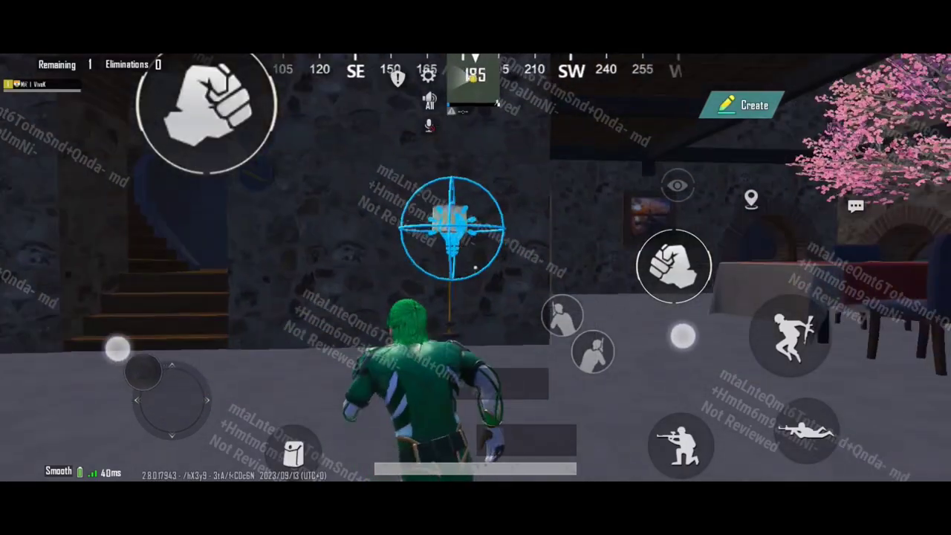
drag(171, 400, 112, 349)
drag(661, 331, 713, 331)
click(742, 105)
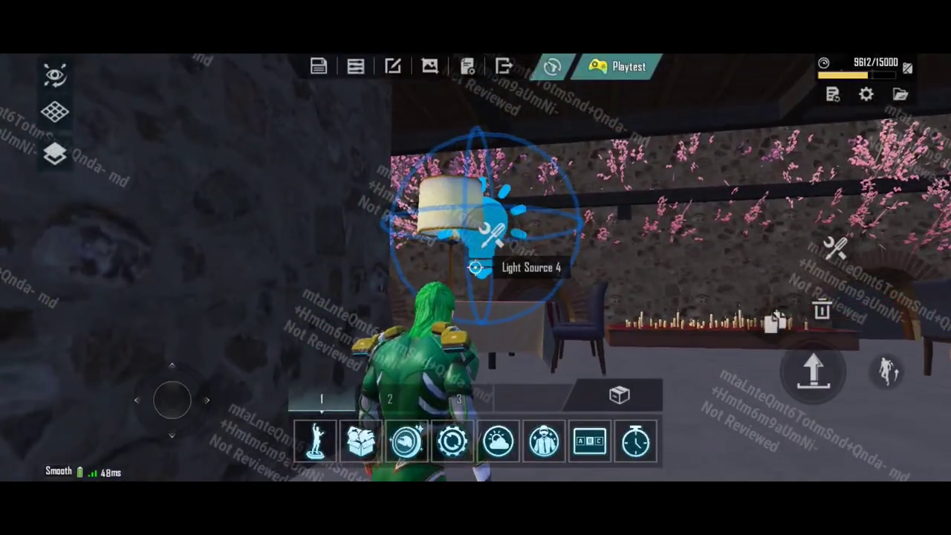
Place another light source up inside a second floor lamp's shade
drag(147, 409, 162, 443)
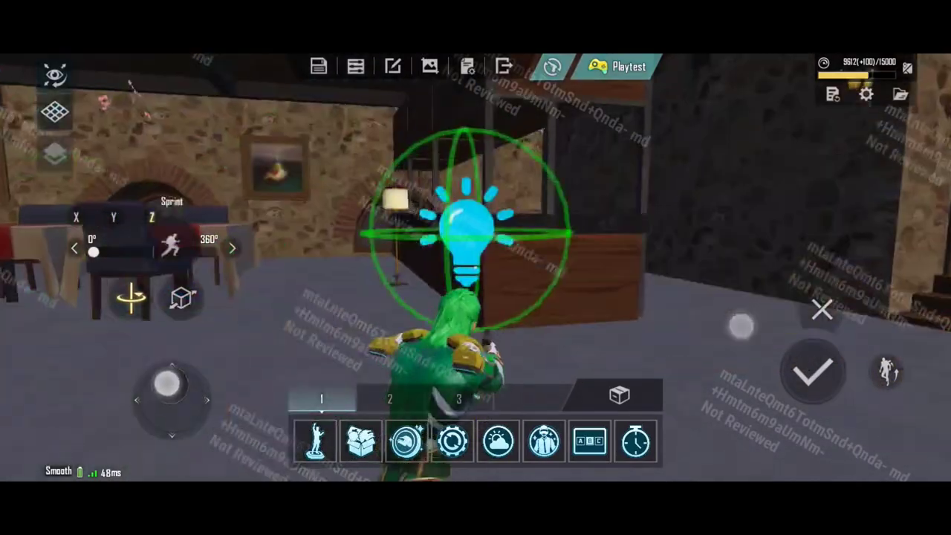
mouse_move(739, 325)
mouse_down()
mouse_move(679, 319)
mouse_move(716, 322)
mouse_up()
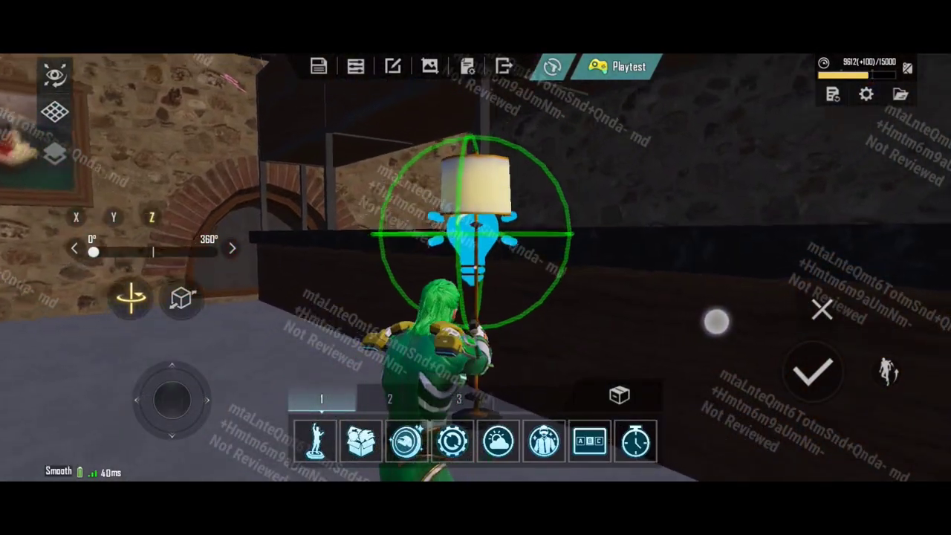
drag(171, 400, 164, 353)
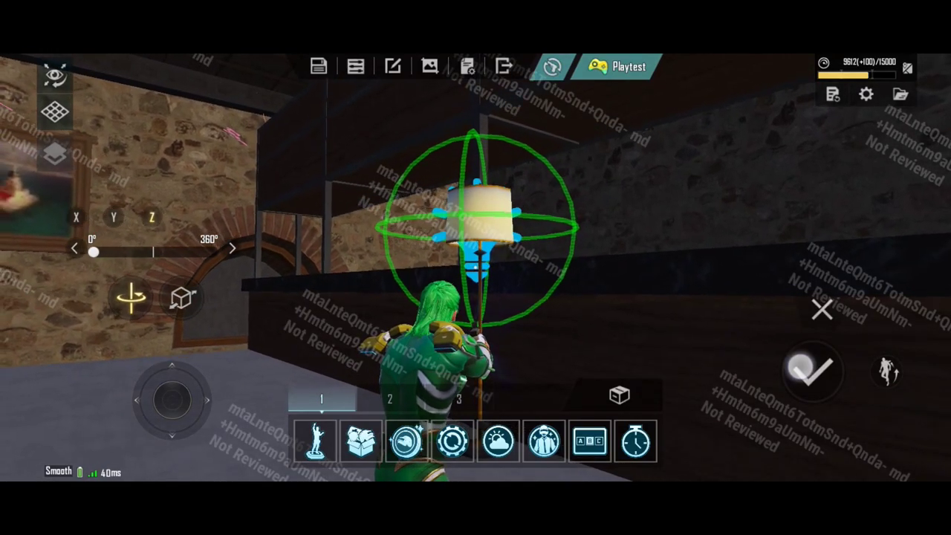
click(813, 372)
Playtest briefly, then open Light Source 5's settings
click(616, 66)
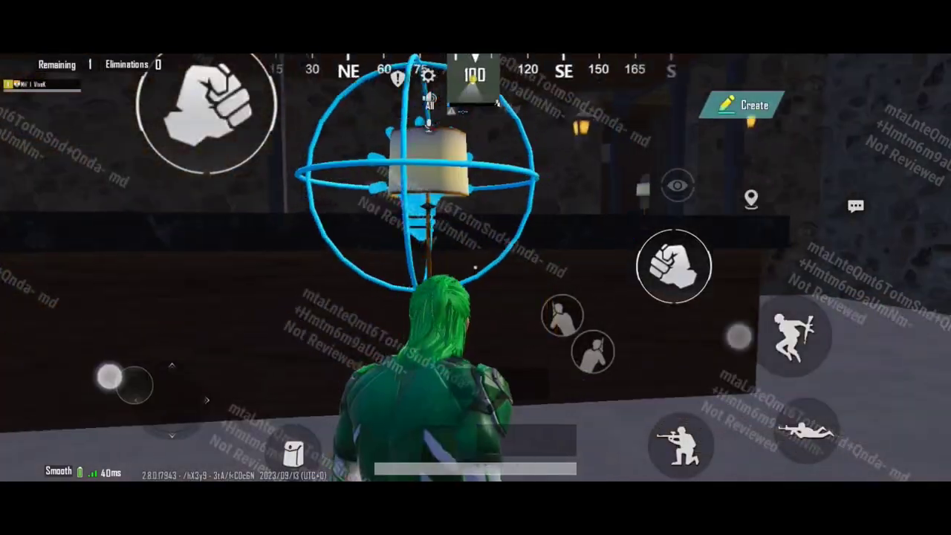
click(743, 105)
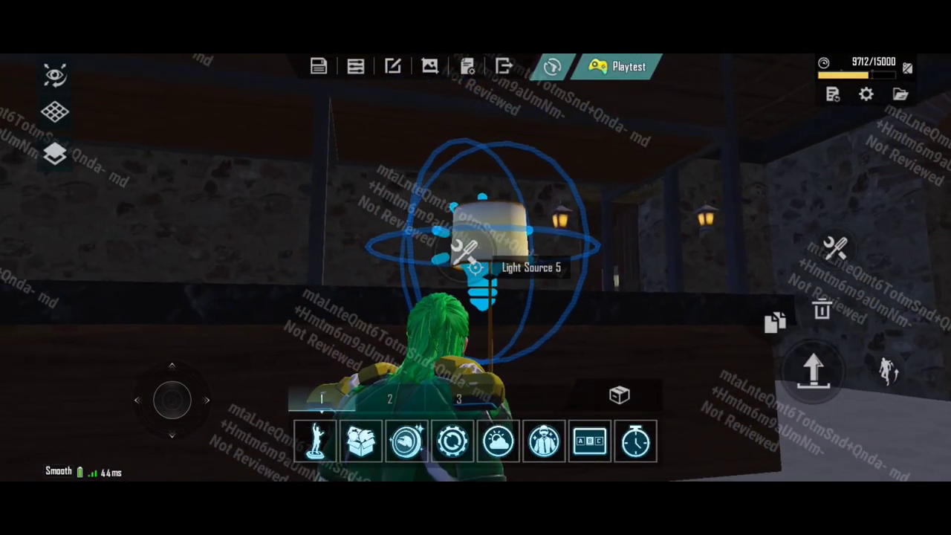
click(833, 249)
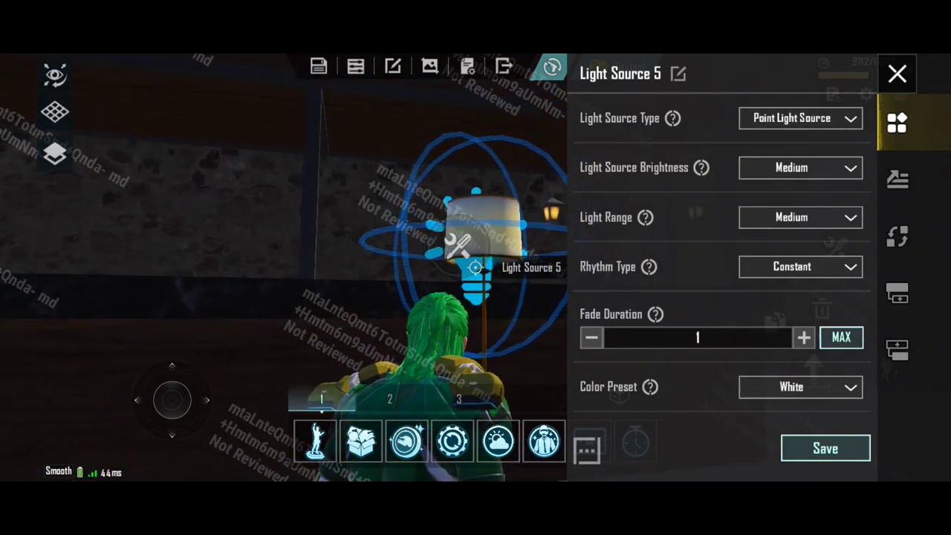
Set Light Source 5's brightness and light range both to Huge and save
click(849, 168)
click(801, 291)
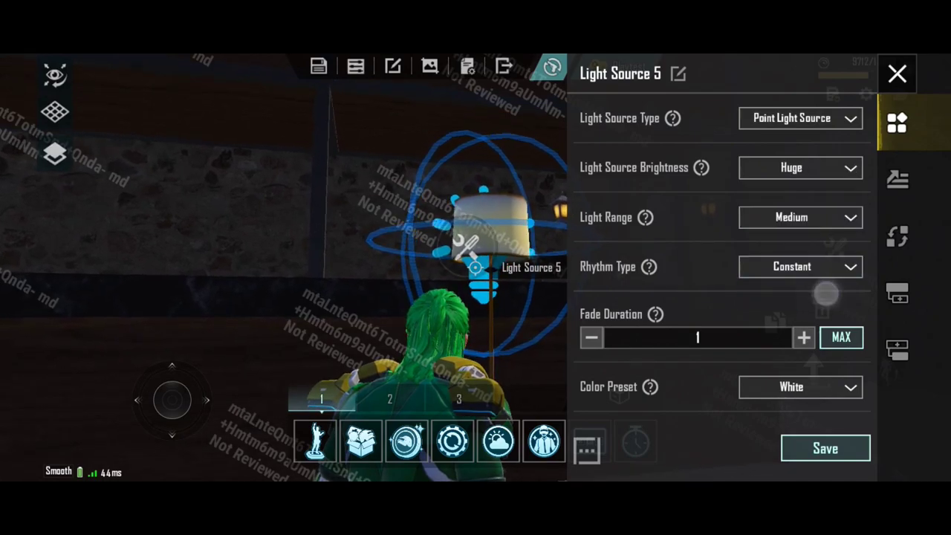
click(849, 217)
click(801, 339)
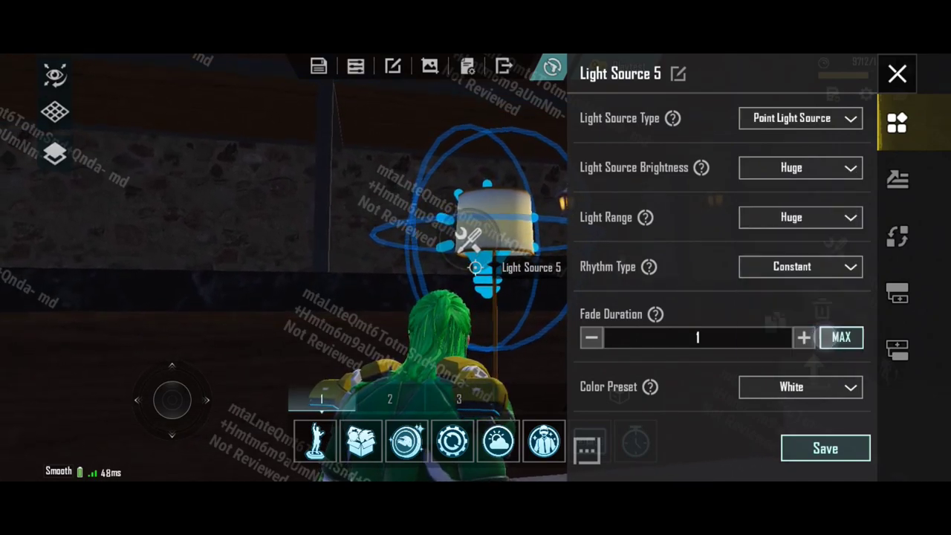
drag(708, 279, 707, 201)
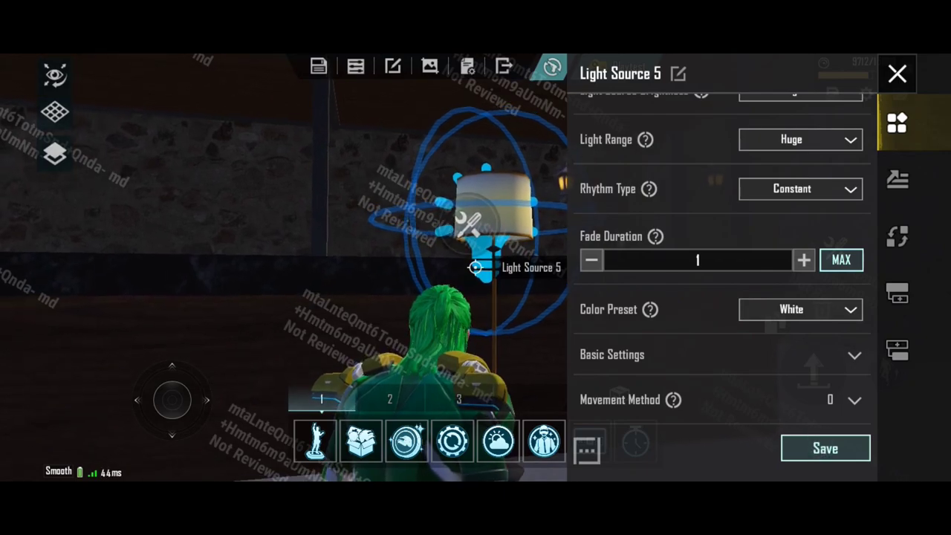
click(897, 75)
Place Light Source 6 beside the wall lantern and save its settings
click(835, 248)
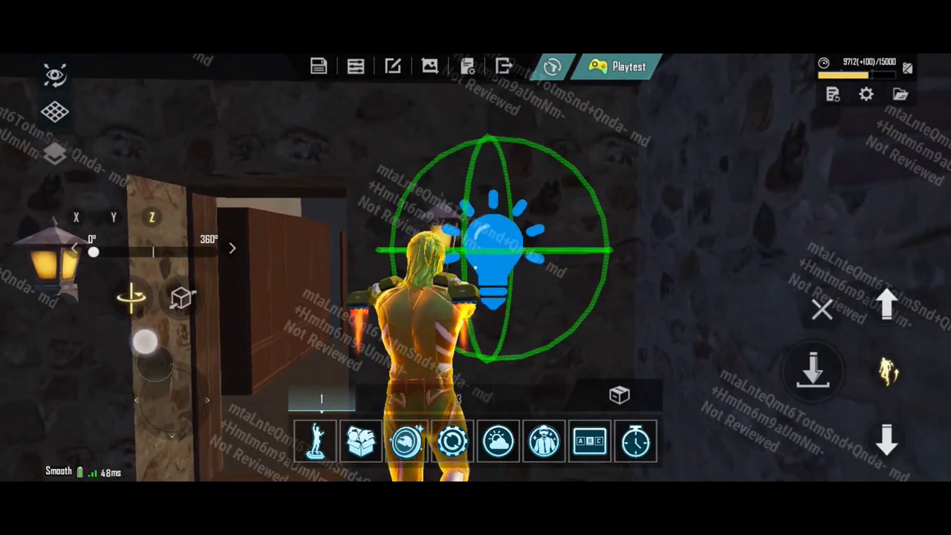
drag(168, 335, 168, 335)
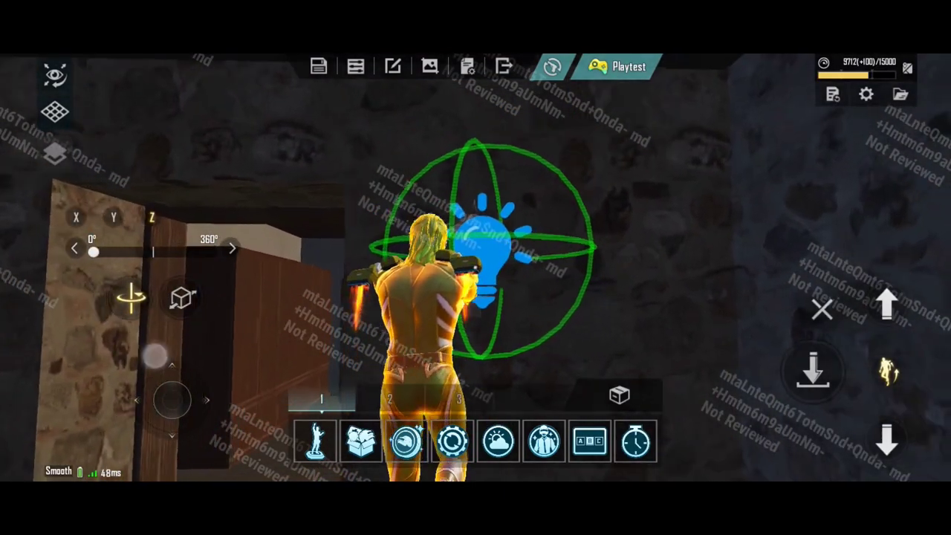
click(808, 381)
click(835, 248)
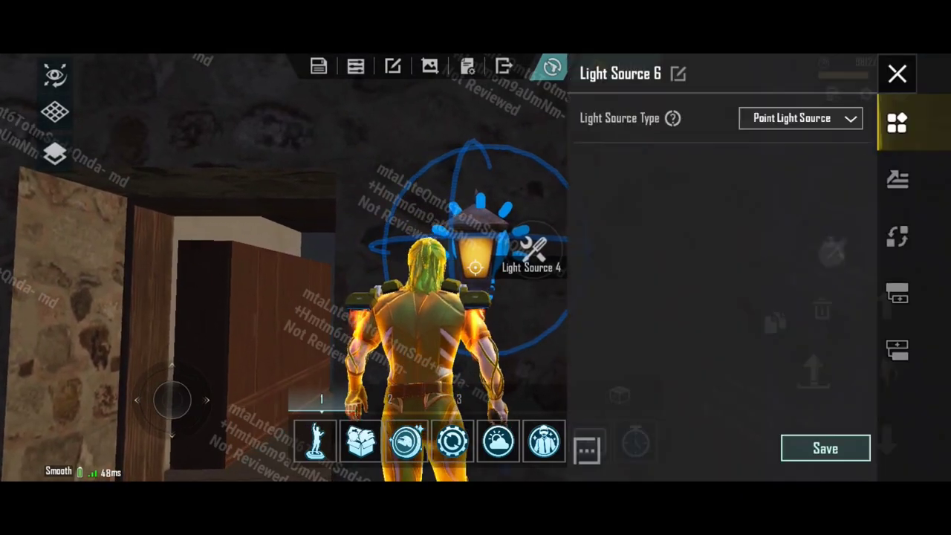
drag(715, 257, 715, 192)
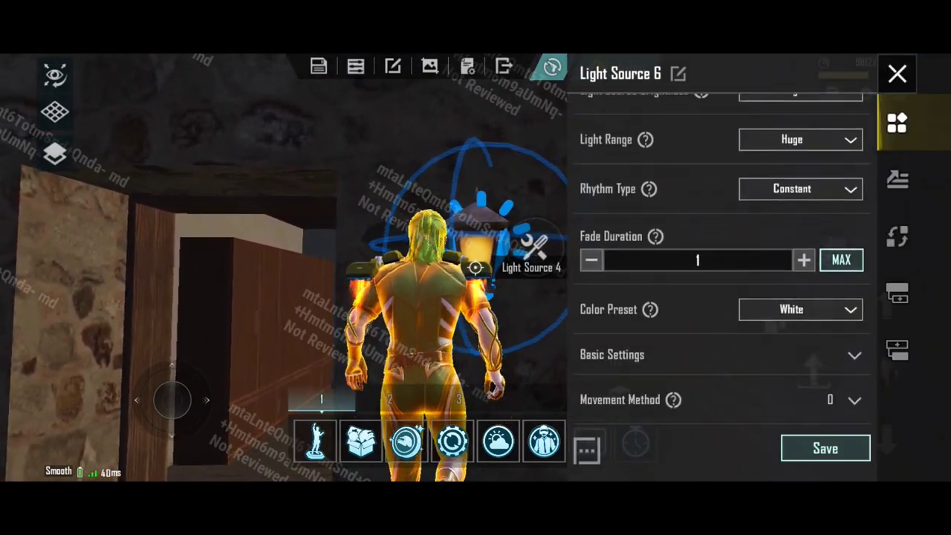
click(801, 309)
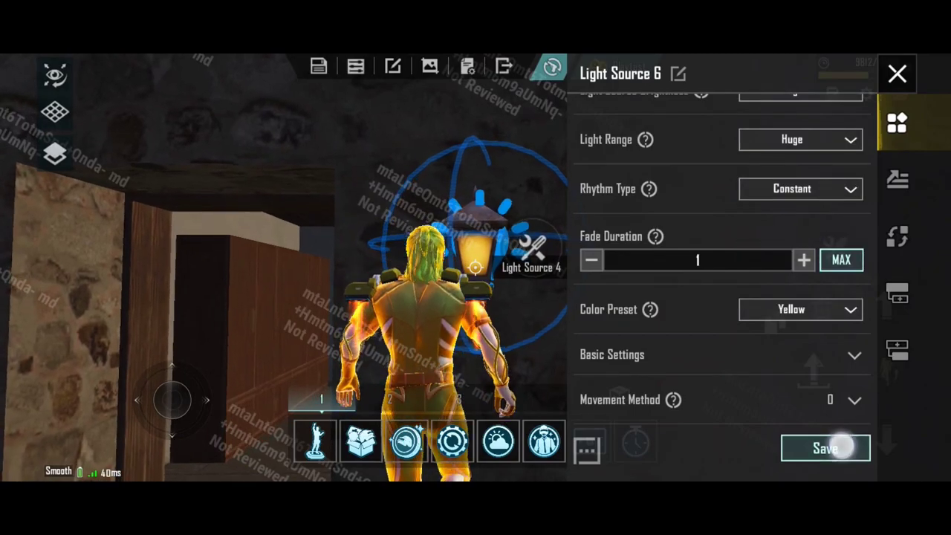
click(841, 448)
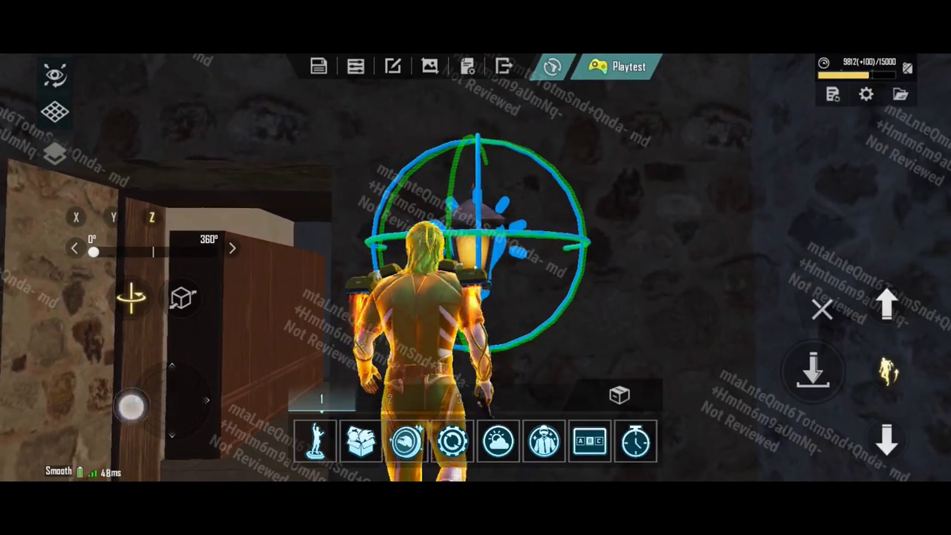
Walk into the dining hall and duplicate the light source above the candle table
mouse_move(131, 405)
mouse_down()
mouse_move(171, 393)
mouse_move(180, 435)
mouse_up()
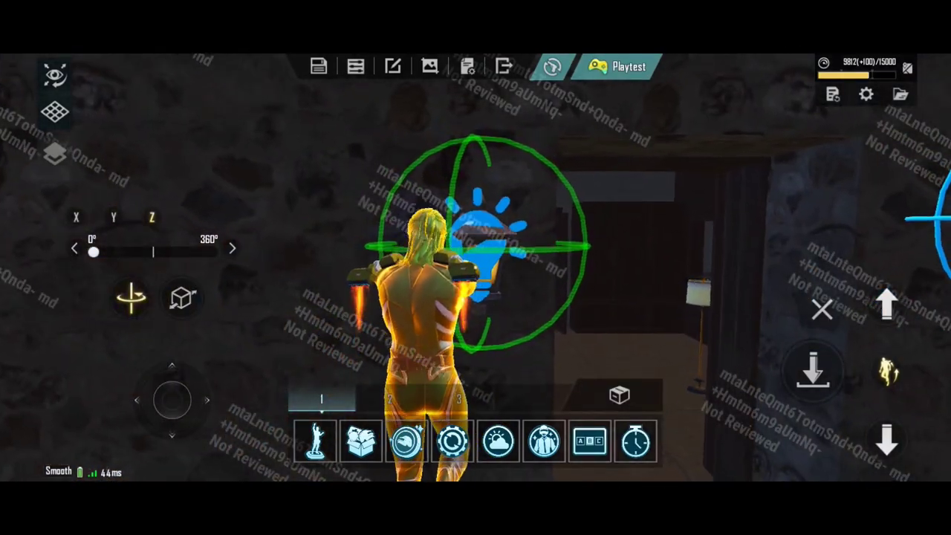
drag(683, 318, 615, 322)
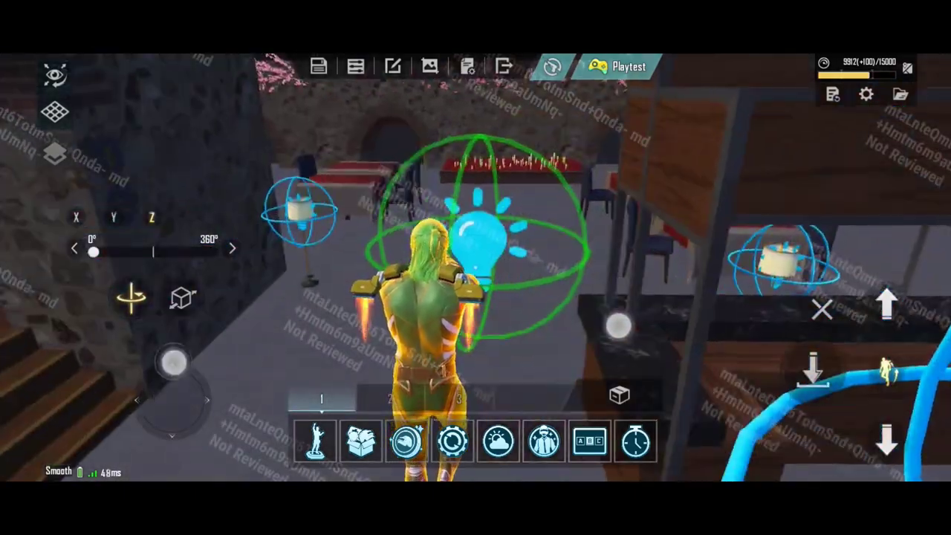
mouse_move(171, 401)
mouse_down()
mouse_move(170, 356)
mouse_move(177, 362)
mouse_up()
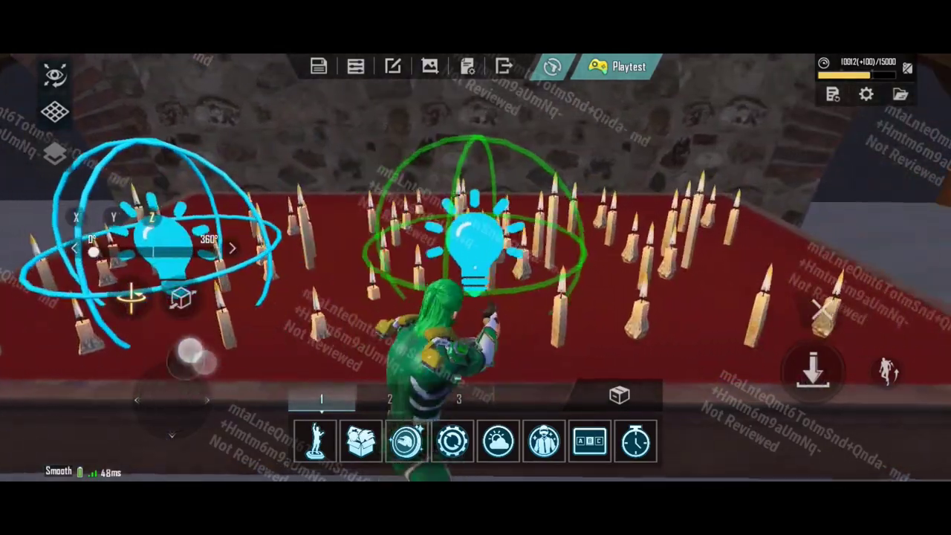
mouse_move(177, 362)
mouse_down()
mouse_move(198, 386)
mouse_move(172, 399)
mouse_up()
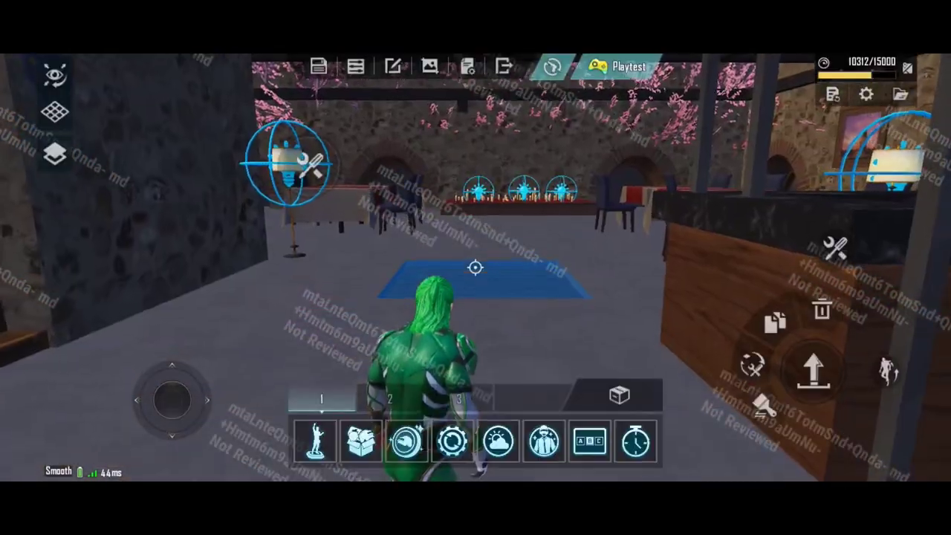
Place an Audio Device from Gameplay Devices on the dining hall floor
click(618, 393)
click(867, 254)
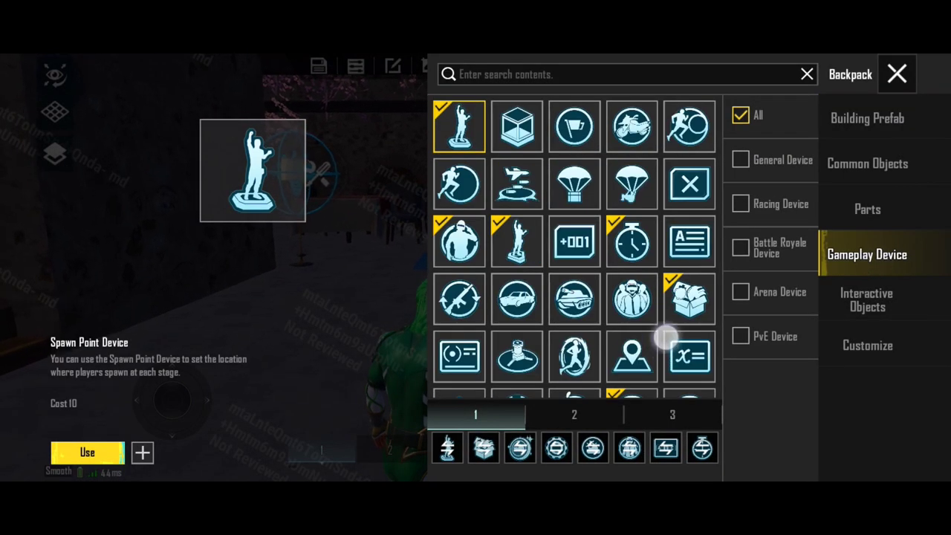
drag(665, 338, 666, 164)
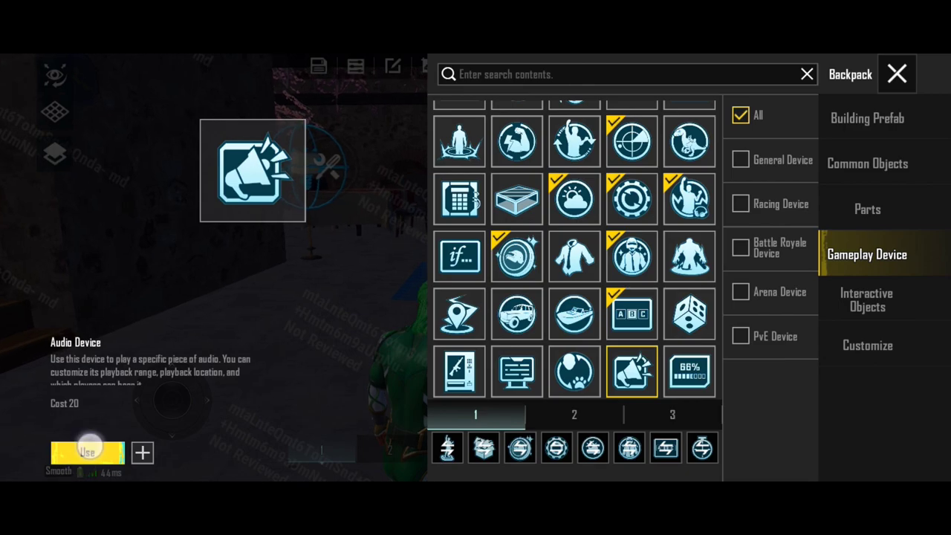
click(87, 452)
drag(171, 401, 199, 361)
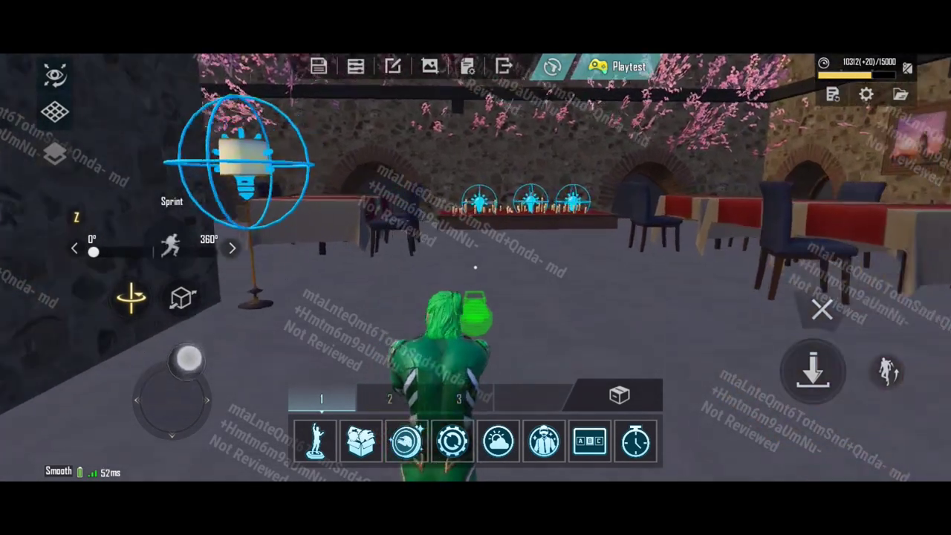
click(812, 369)
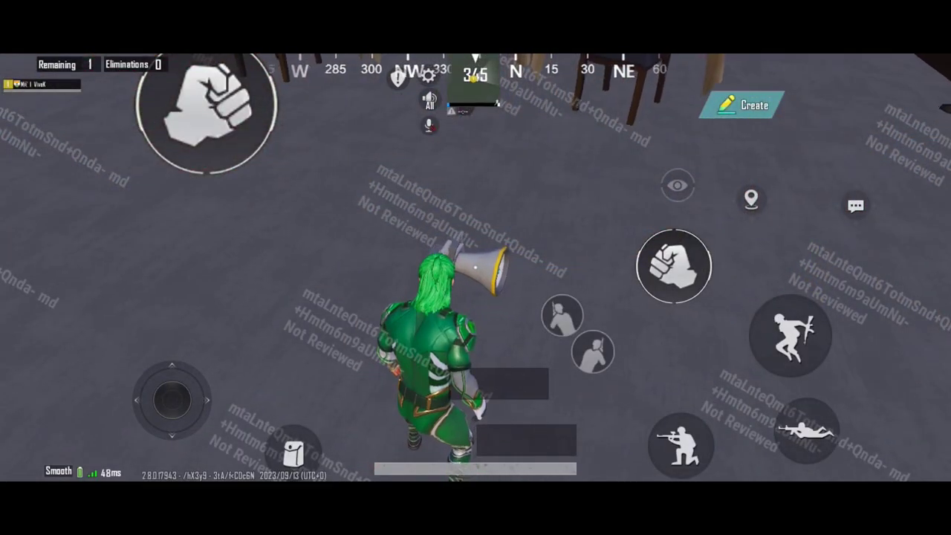
click(835, 249)
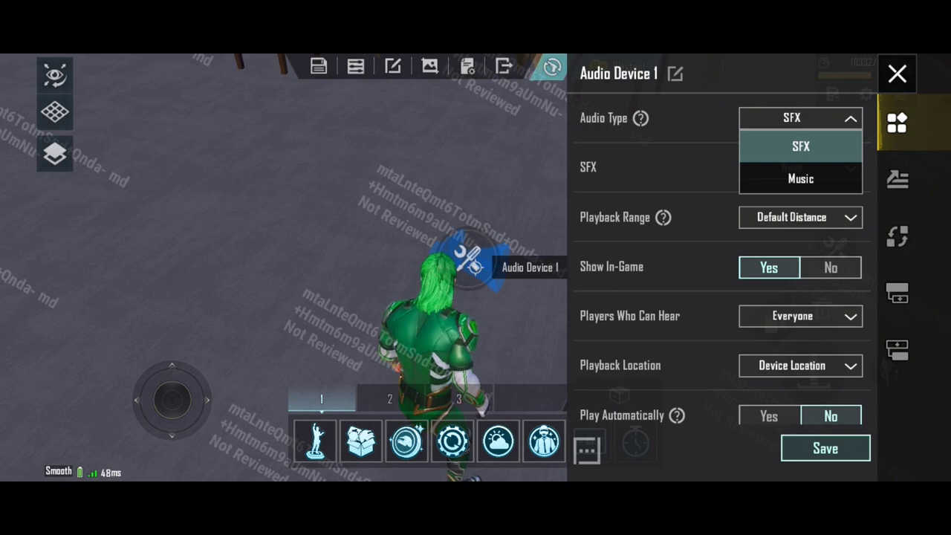
Choose Dark Music from Audio Device 1's music track list
click(800, 167)
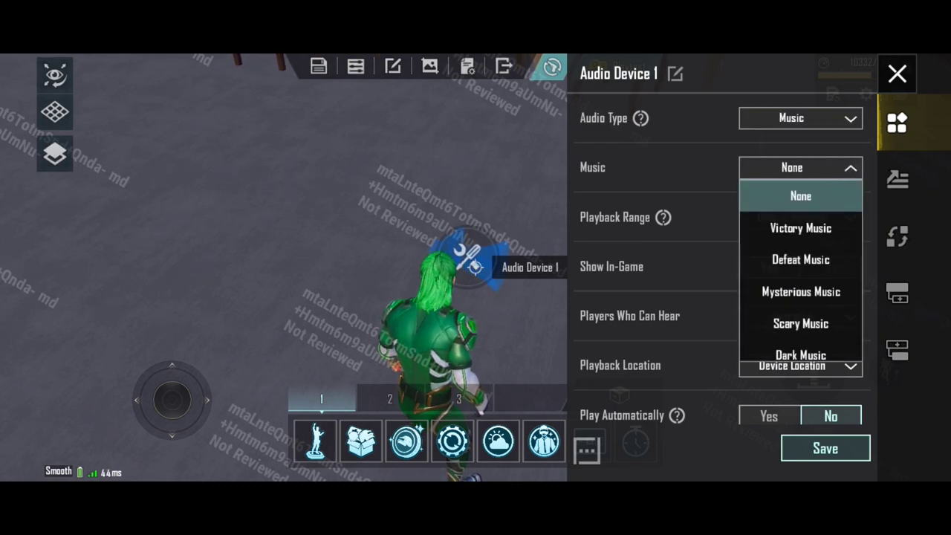
scroll(800, 271, down, 2)
click(827, 282)
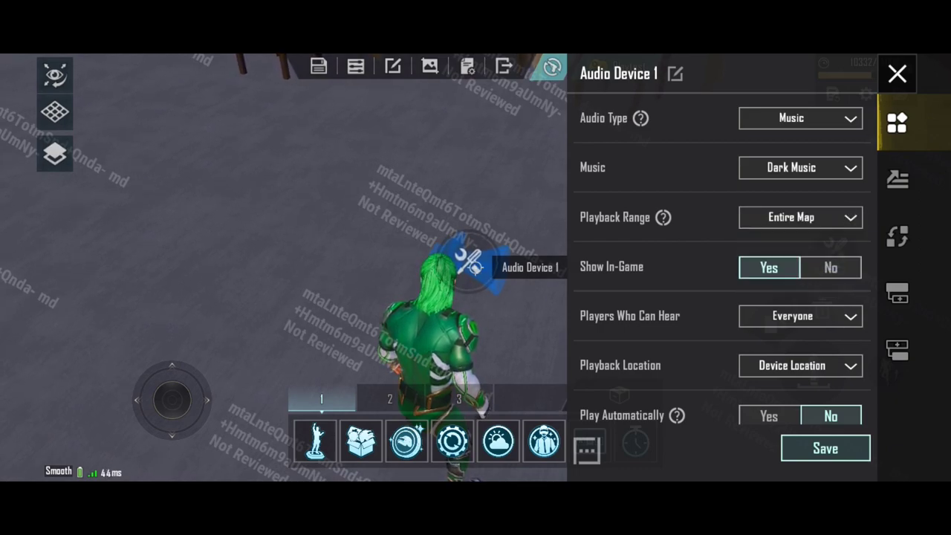
drag(706, 365, 707, 352)
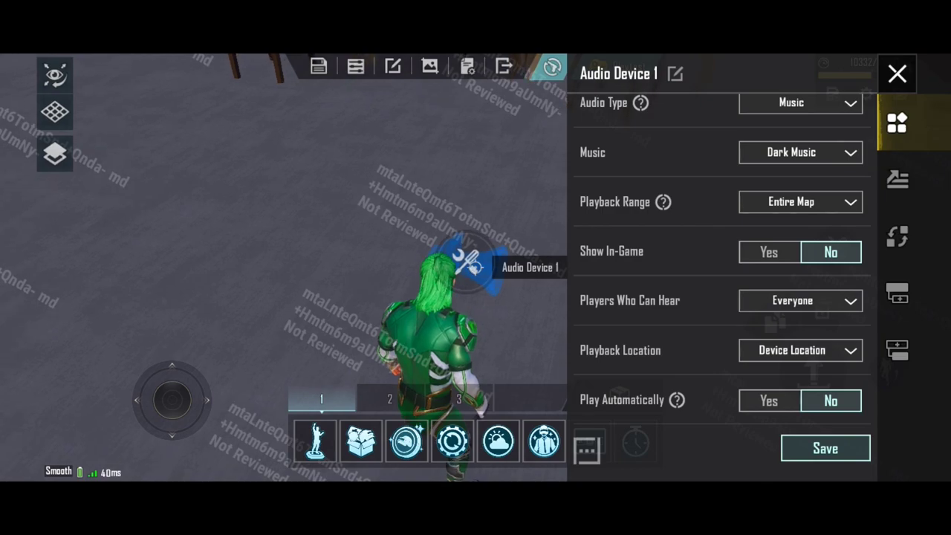
Link the Play action to Round Starts from Round Management Devices 1 and 2, then save
click(896, 349)
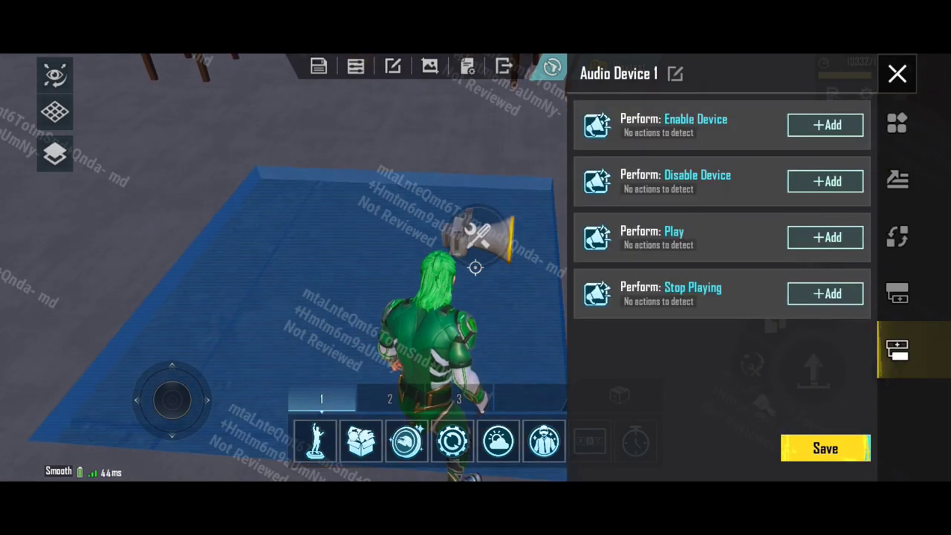
click(824, 237)
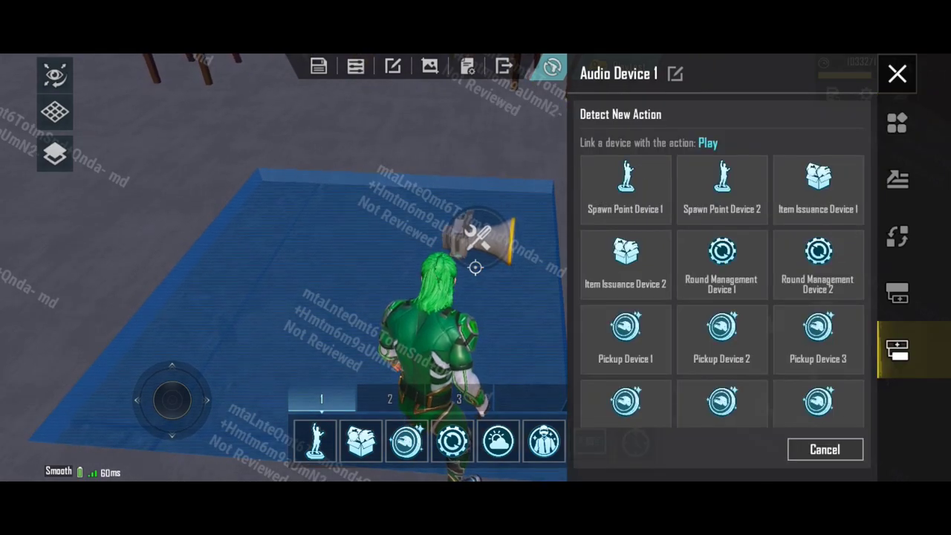
click(824, 448)
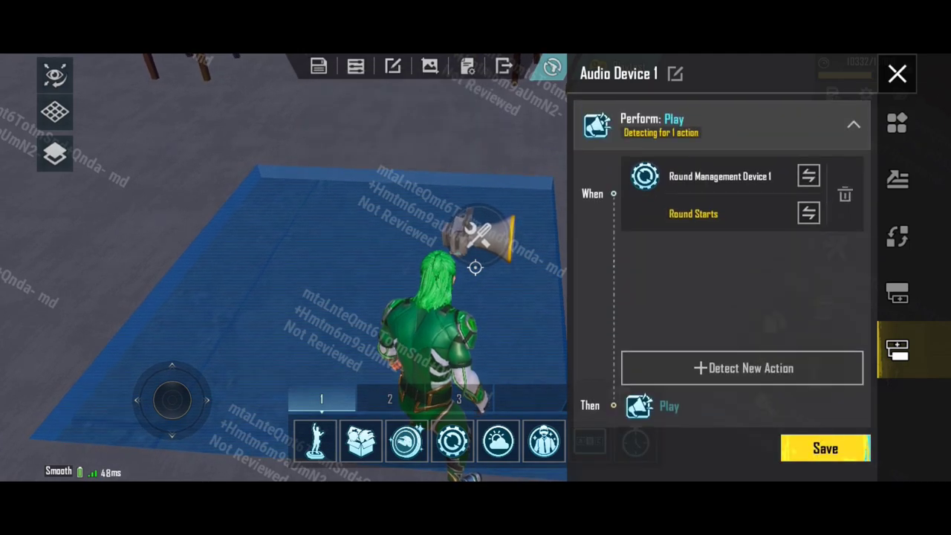
click(741, 367)
click(818, 272)
click(824, 449)
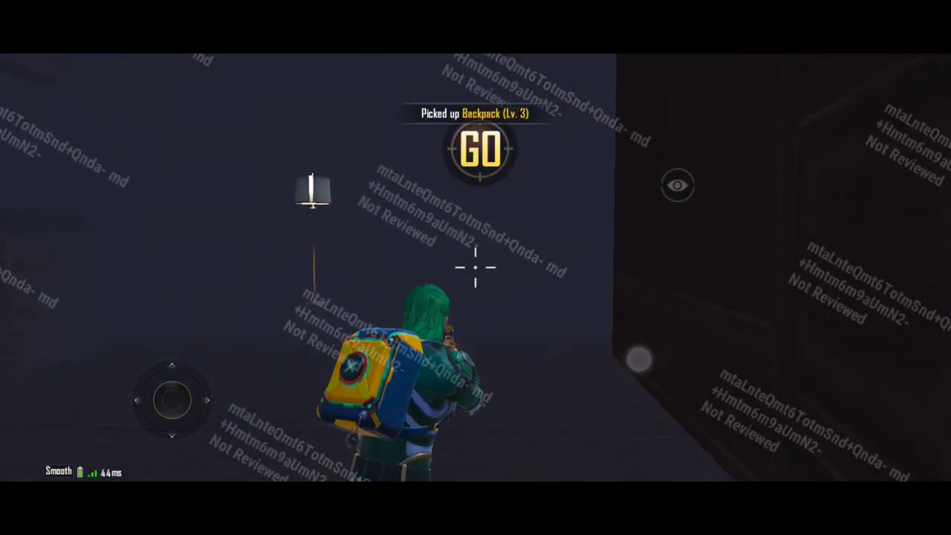
Walk the dark dining hall, looking over the candle table, chairs and glowing wall lanterns
drag(164, 363, 156, 349)
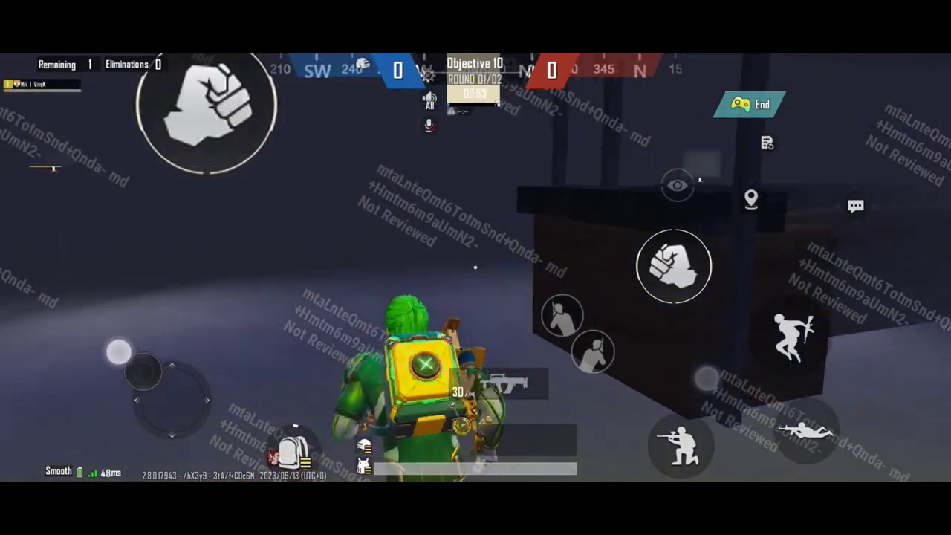
drag(683, 362, 601, 380)
drag(156, 349, 165, 426)
drag(602, 379, 677, 355)
drag(165, 426, 134, 353)
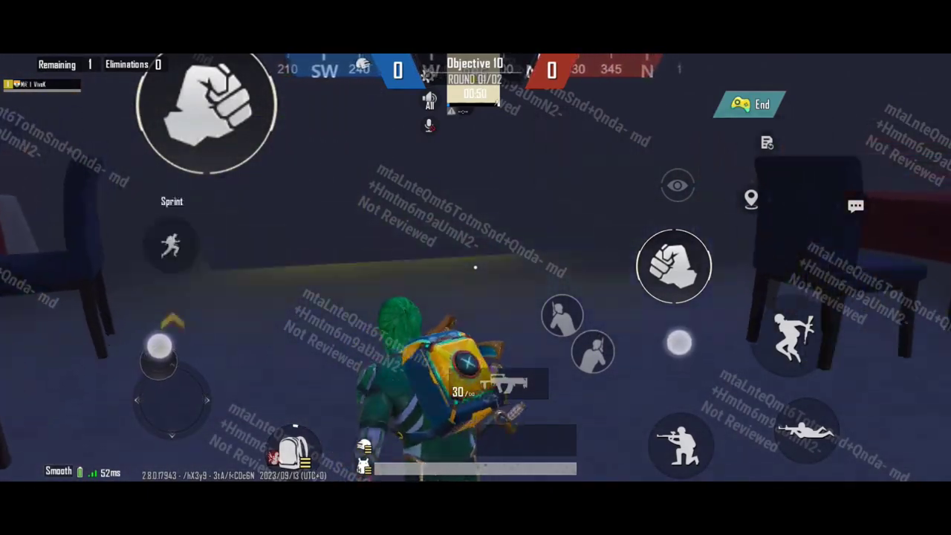
drag(677, 355, 749, 333)
drag(134, 354, 139, 416)
drag(749, 333, 734, 344)
mouse_move(139, 416)
mouse_down()
mouse_move(153, 392)
mouse_move(136, 375)
mouse_up()
drag(666, 347, 787, 357)
drag(165, 431, 211, 398)
mouse_move(616, 345)
mouse_down()
mouse_move(604, 347)
mouse_move(649, 346)
mouse_move(620, 361)
mouse_move(713, 350)
mouse_up()
drag(184, 362, 165, 393)
drag(713, 351, 677, 344)
mouse_move(172, 400)
mouse_down()
mouse_move(220, 365)
mouse_move(171, 392)
mouse_up()
mouse_move(677, 344)
mouse_down()
mouse_move(626, 352)
mouse_move(666, 354)
mouse_up()
drag(170, 393, 217, 356)
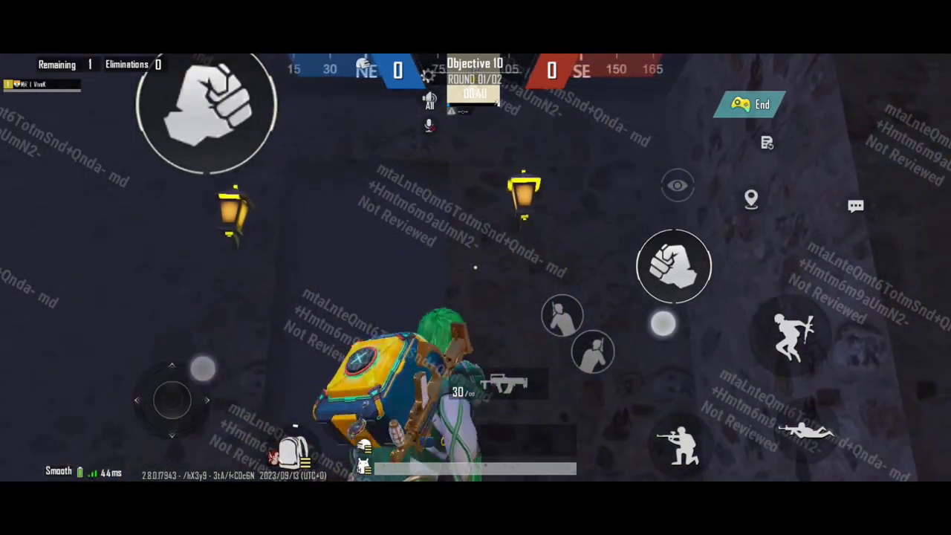
Sprint through the doorway into the next room and view the glowing pumpkins
drag(666, 354, 629, 329)
drag(218, 356, 159, 339)
drag(628, 329, 653, 353)
mouse_move(159, 340)
mouse_down()
mouse_move(158, 316)
mouse_move(139, 314)
mouse_up()
drag(654, 354, 681, 361)
drag(134, 312, 143, 309)
drag(683, 358, 662, 350)
drag(142, 309, 170, 298)
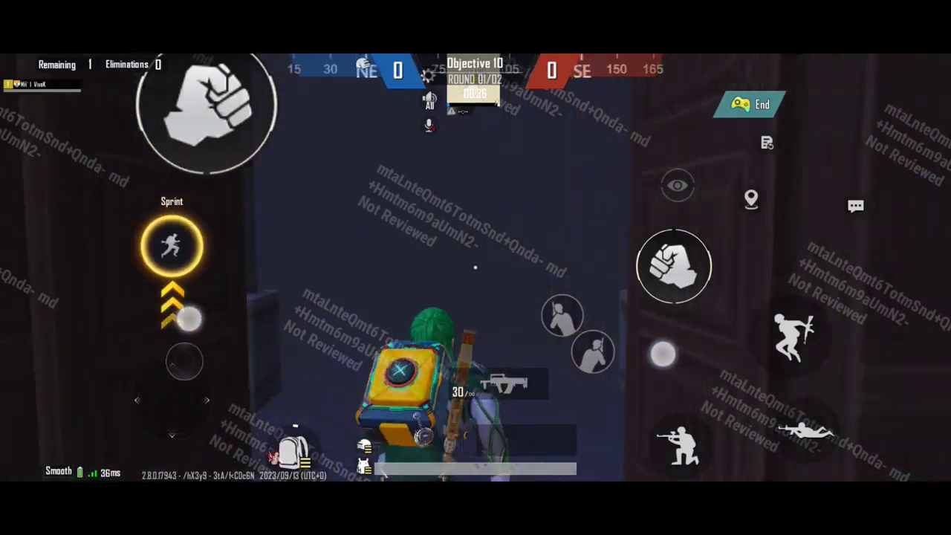
drag(662, 350, 658, 360)
drag(170, 297, 142, 313)
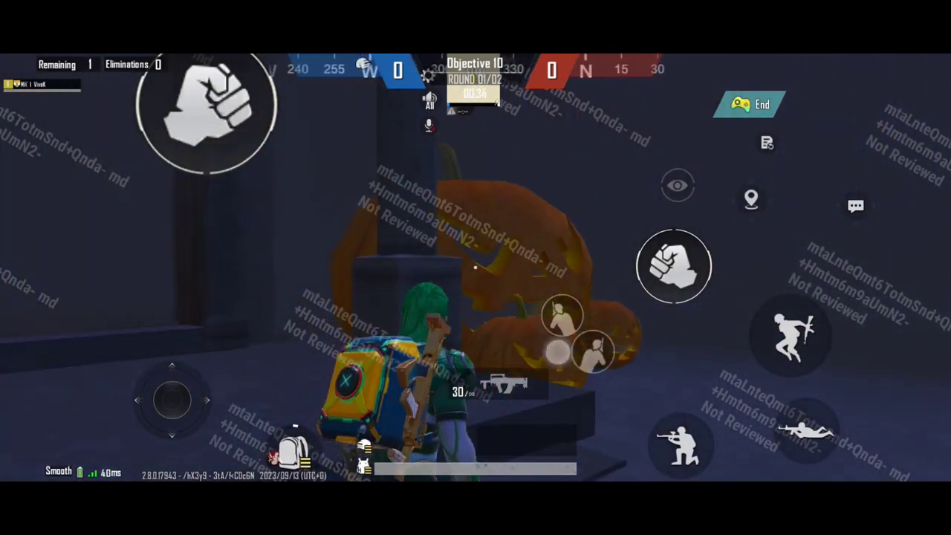
drag(557, 353, 520, 351)
drag(668, 356, 641, 361)
drag(172, 399, 155, 450)
drag(641, 361, 673, 360)
drag(155, 450, 168, 452)
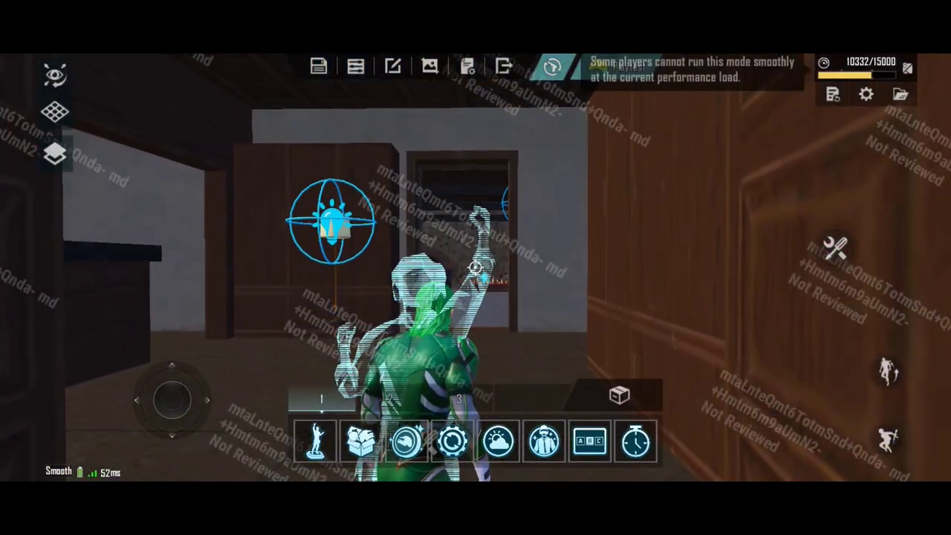
drag(172, 400, 161, 350)
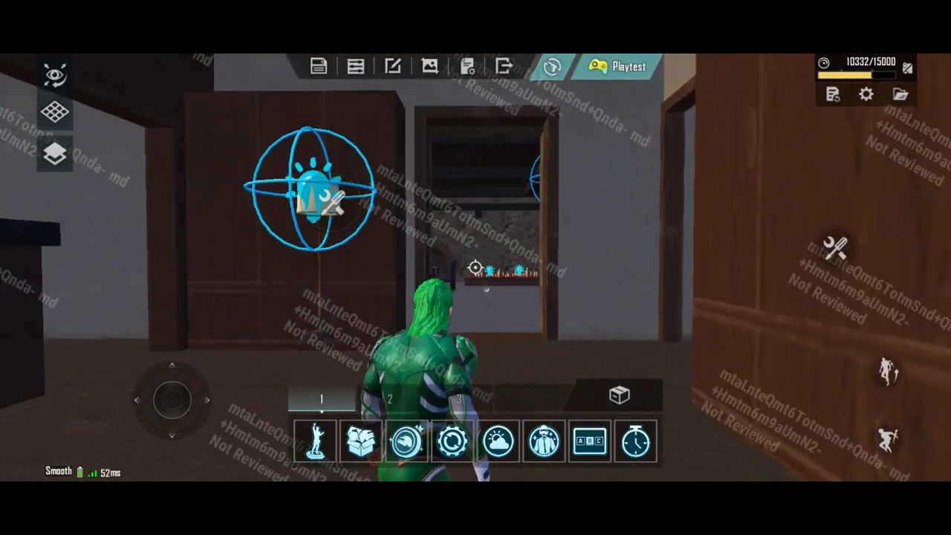